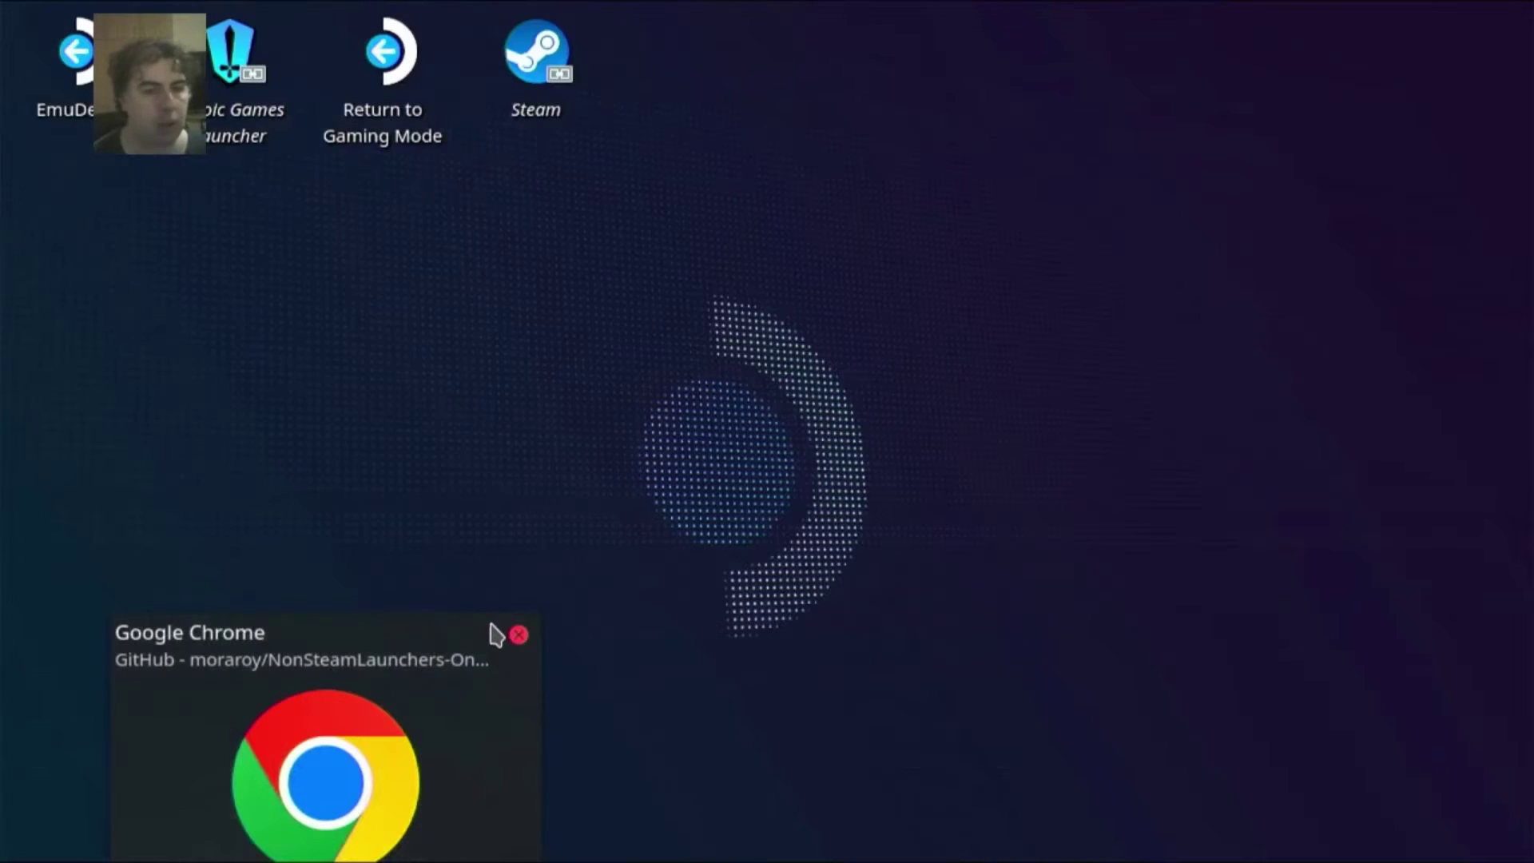
Bring up the NonSteamLaunchers-On-Steam-Deck GitHub repository in Chrome and open its code download options.
{"action": "mouse_move", "coordinate": [490, 725]}
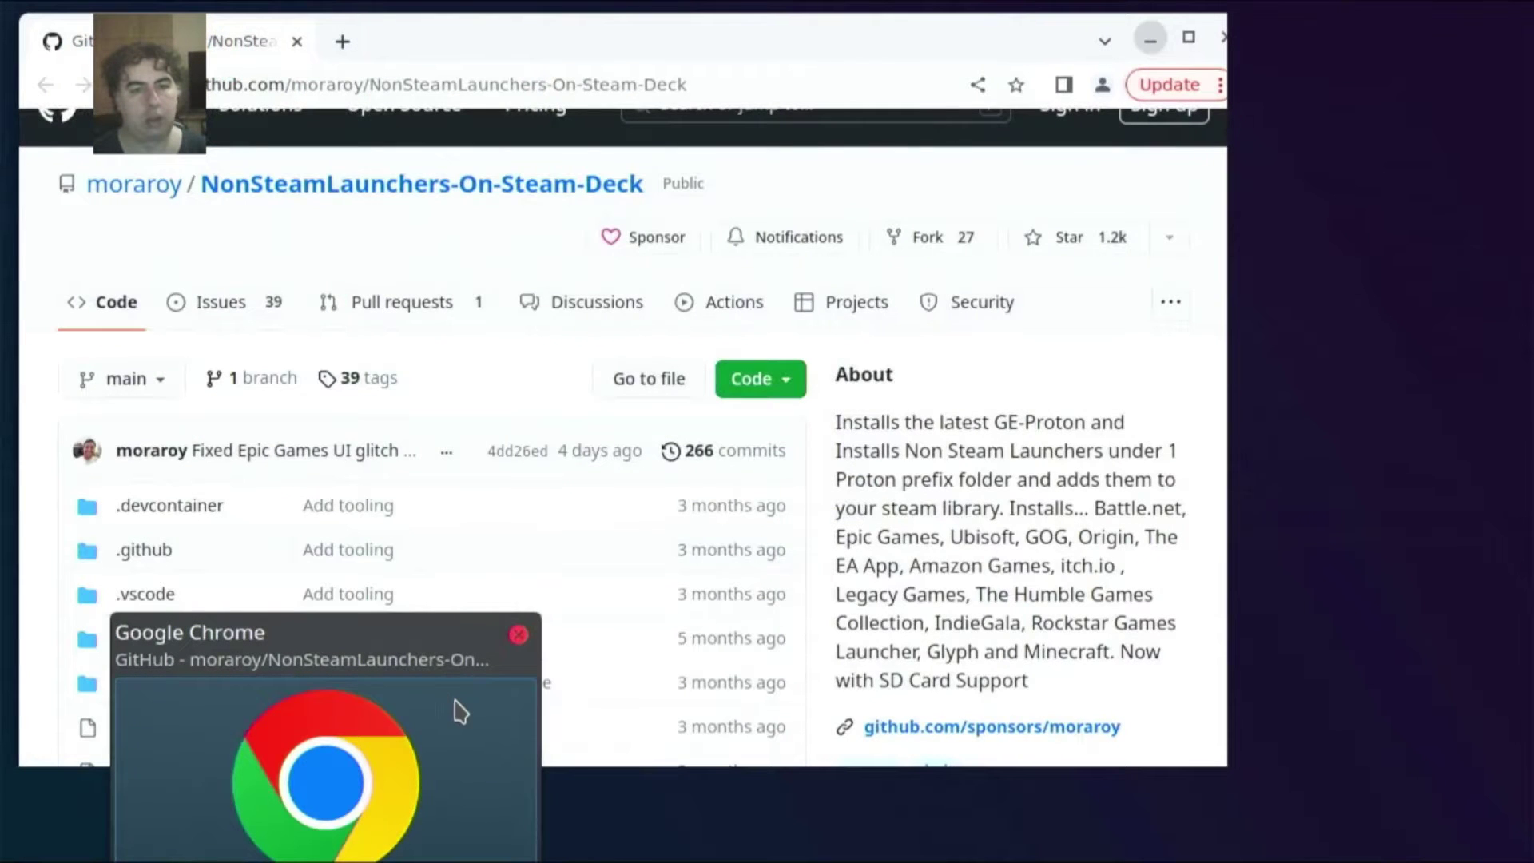
{"action": "left_click", "coordinate": [456, 701]}
{"action": "scroll", "coordinate": [457, 705], "scroll_direction": "up", "scroll_amount": 1}
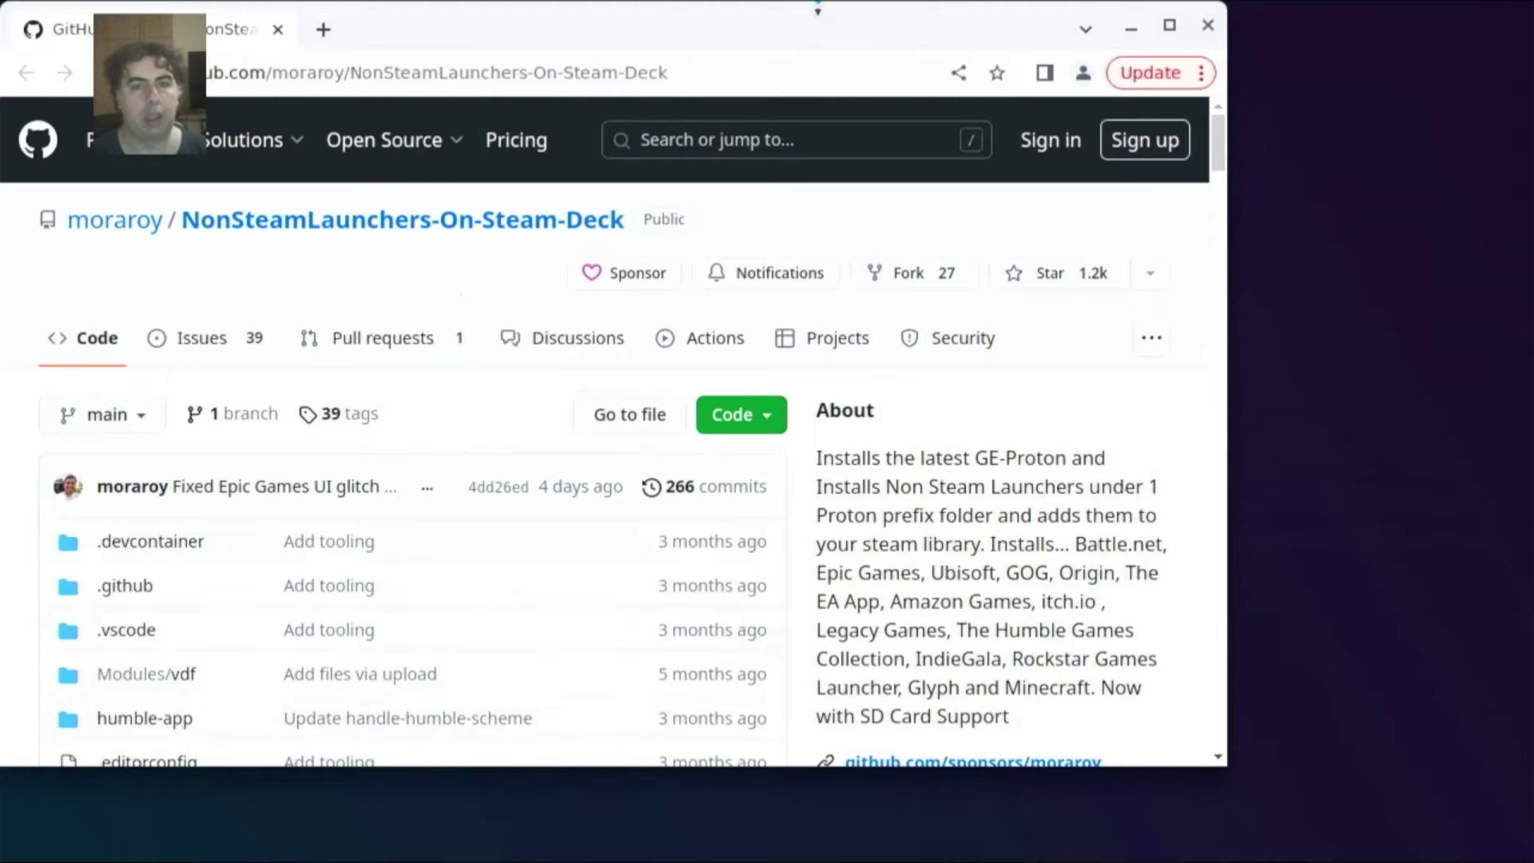
{"action": "left_click_drag", "start_coordinate": [804, 12], "coordinate": [973, 44]}
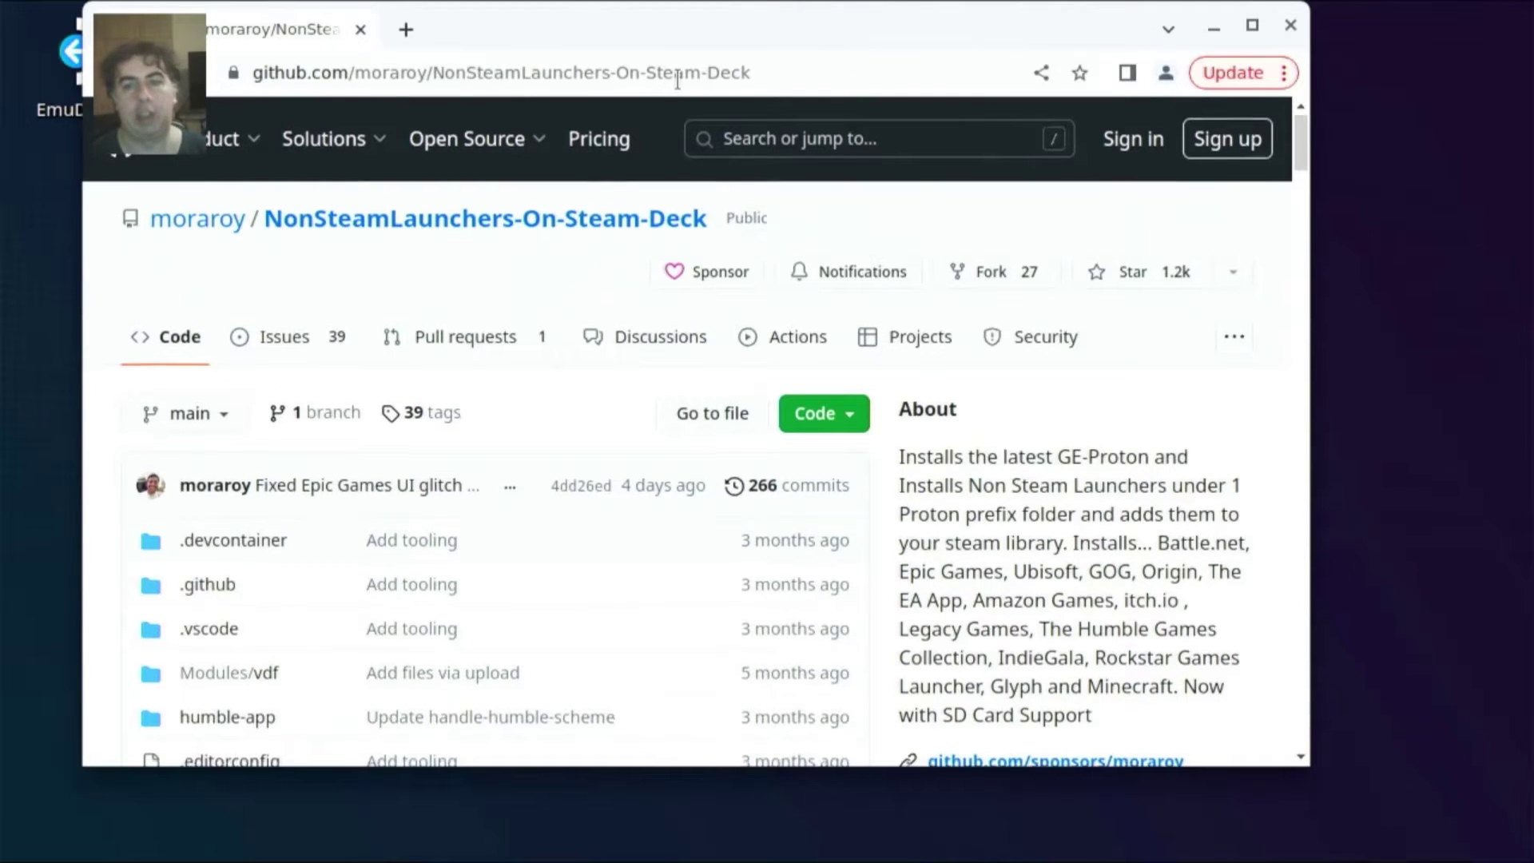
{"action": "scroll", "coordinate": [677, 80], "scroll_direction": "down", "scroll_amount": 2}
{"action": "scroll", "coordinate": [677, 80], "scroll_direction": "up", "scroll_amount": 1}
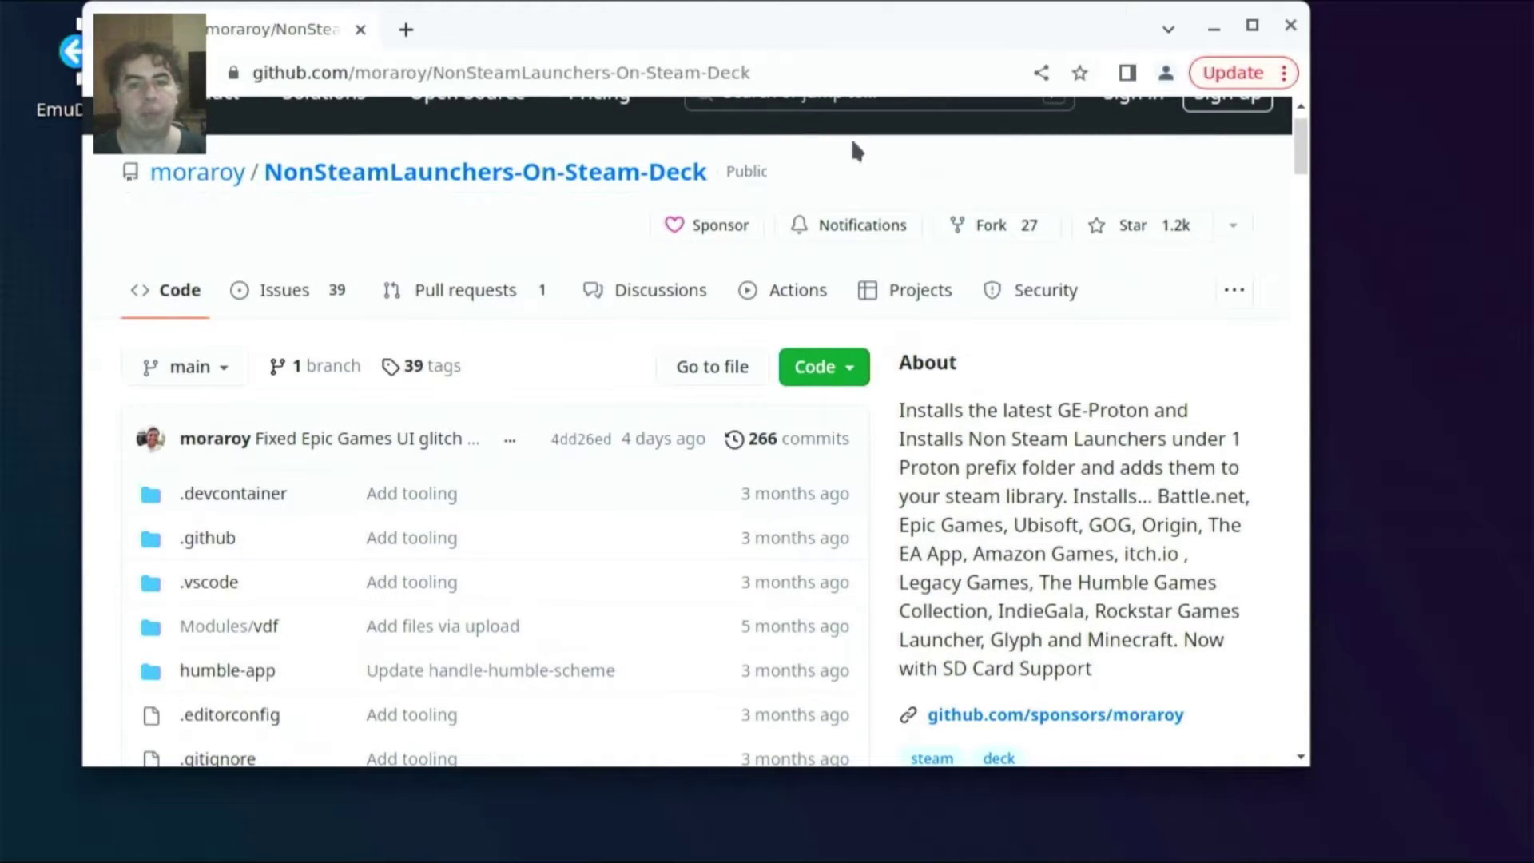
{"action": "left_click", "coordinate": [855, 381]}
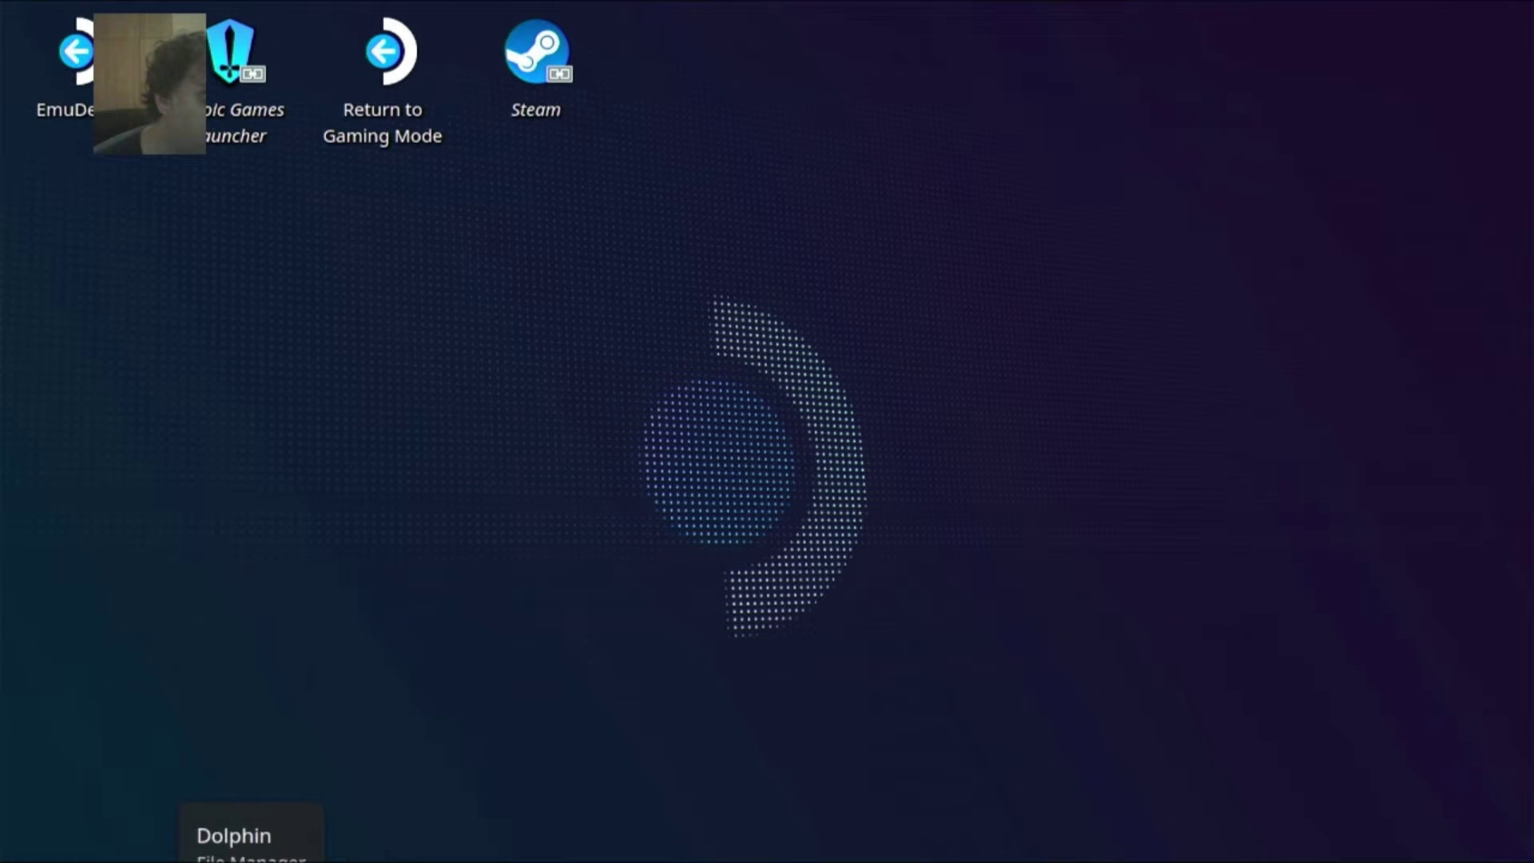
Go to the Downloads folder in the Dolphin file manager and look at the extraction options for the NonSteamLaunchers-On-Steam-Deck zip archive.
{"action": "left_click", "coordinate": [272, 853]}
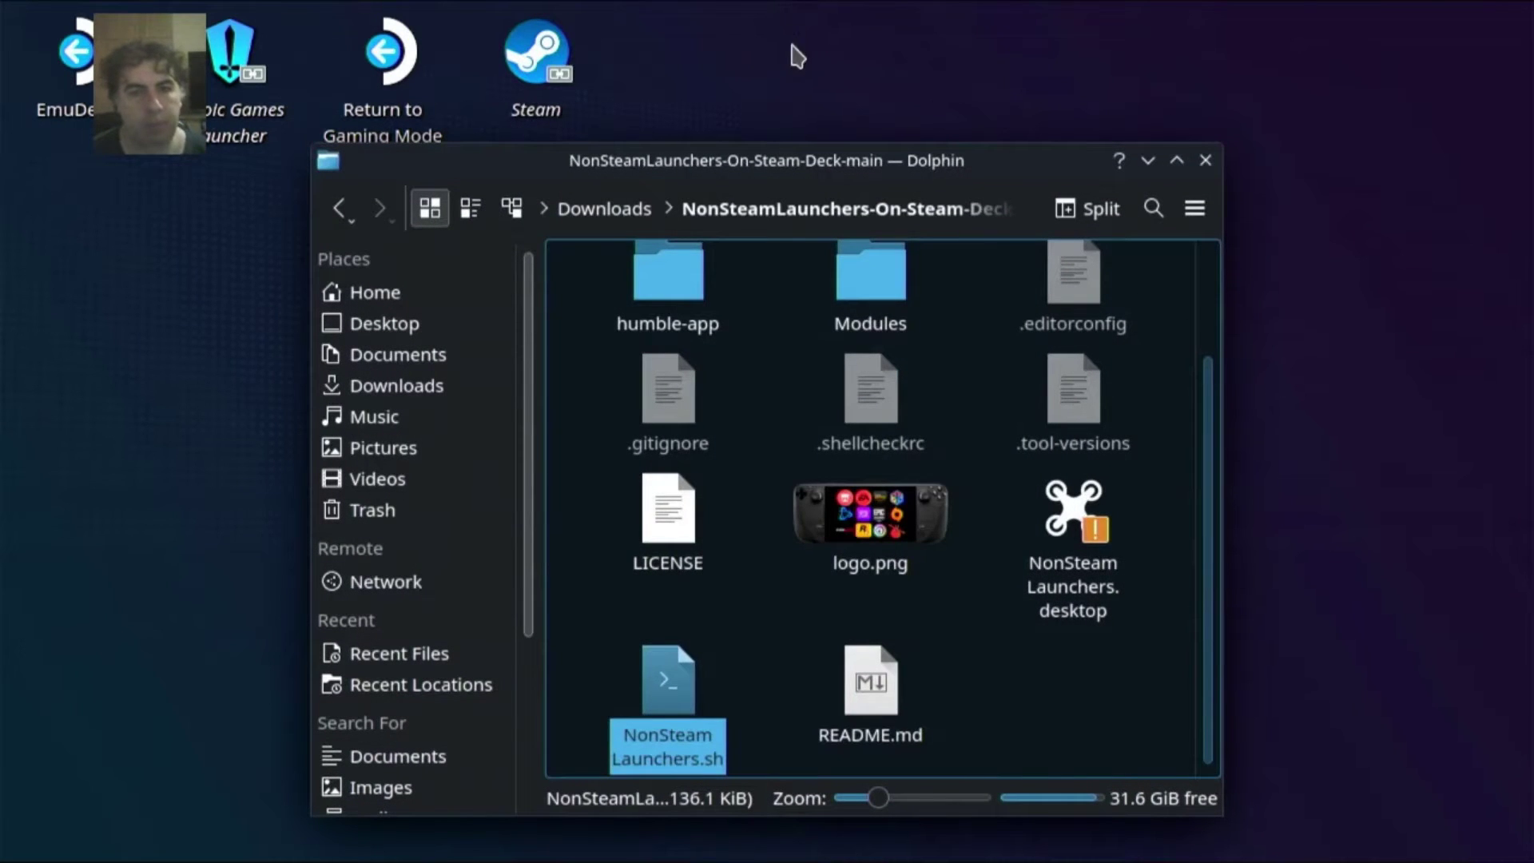
{"action": "left_click", "coordinate": [619, 207]}
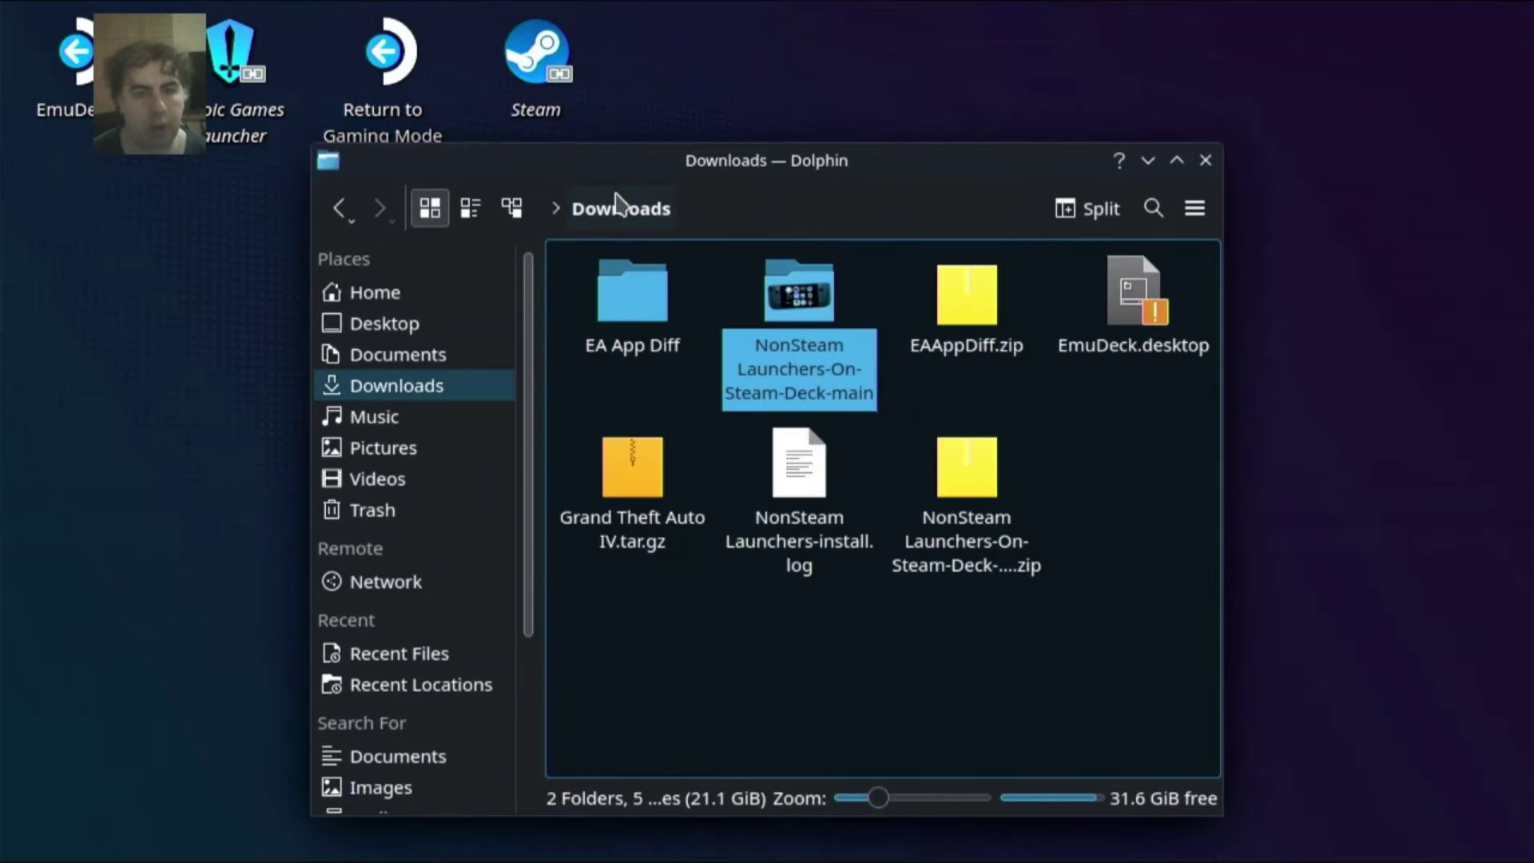
{"action": "right_click", "coordinate": [1020, 524]}
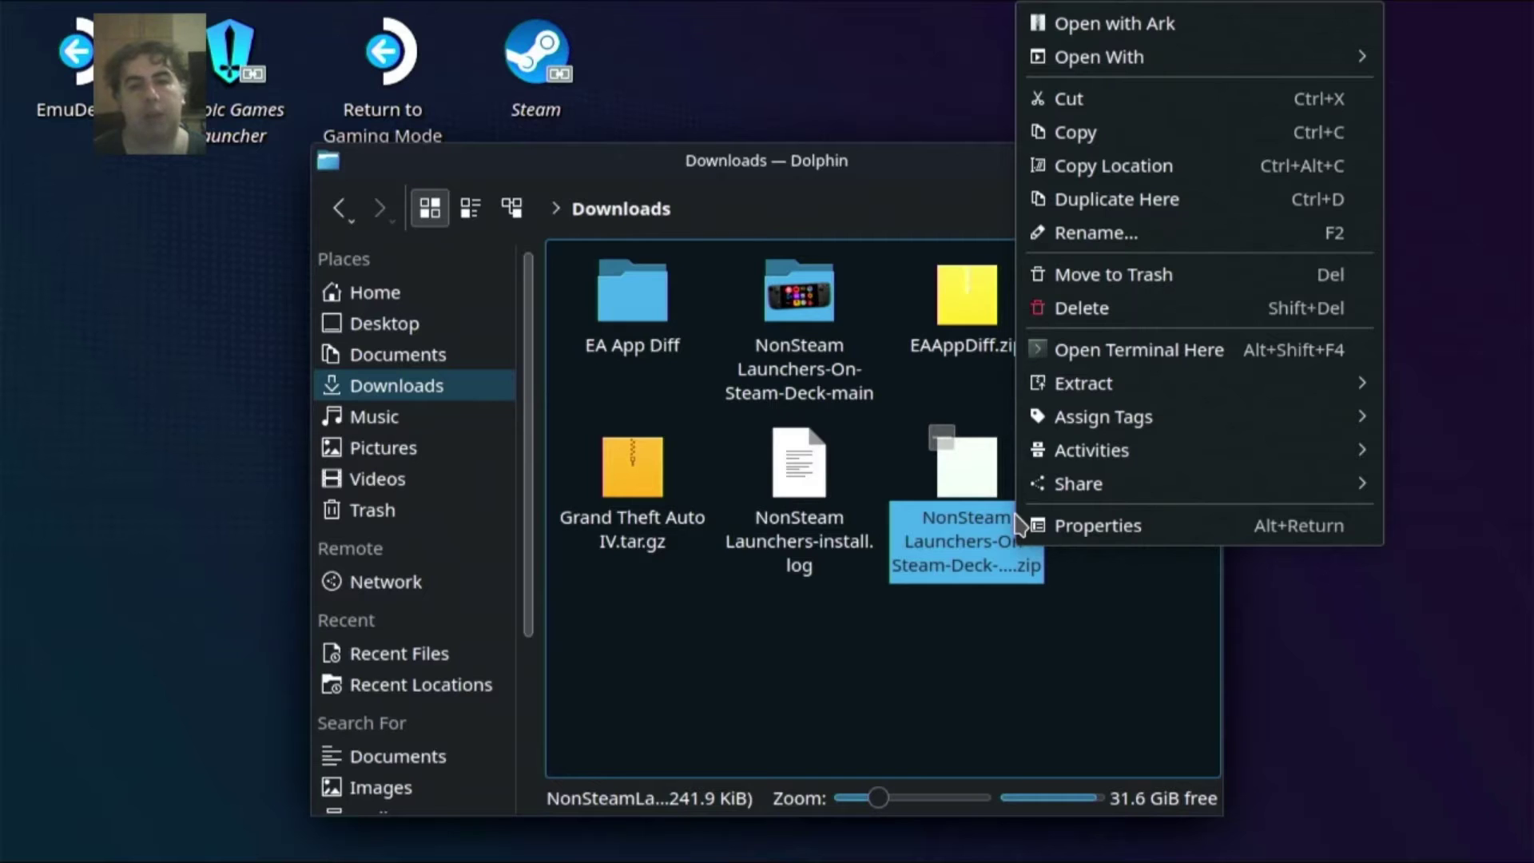
{"action": "key", "text": "Up"}
{"action": "key", "text": "Up"}
{"action": "key", "text": "Right"}
{"action": "key", "text": "Up"}
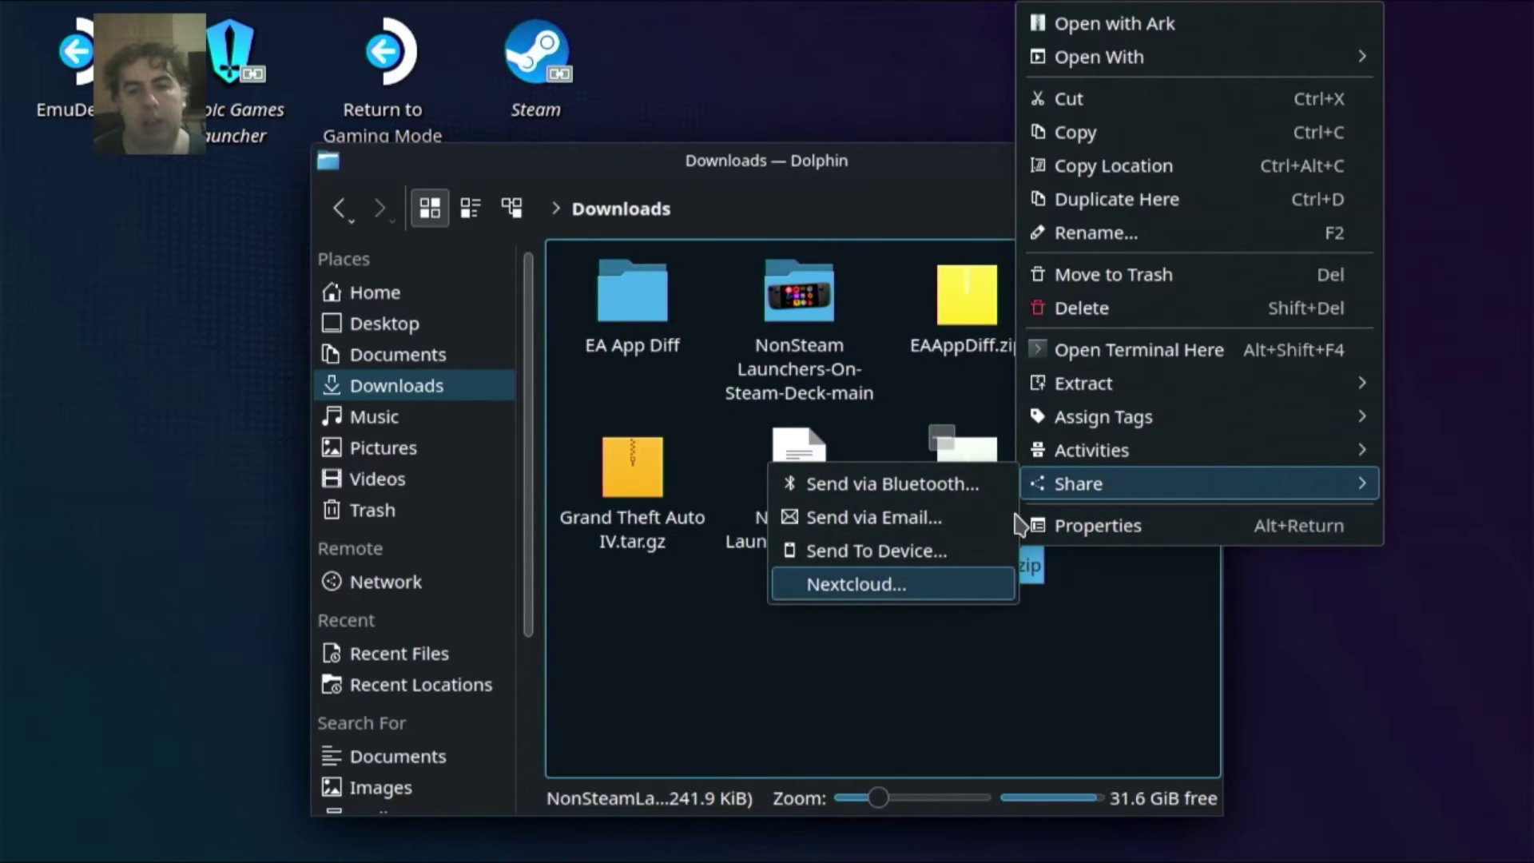
{"action": "key", "text": "Up"}
{"action": "key", "text": "Down"}
{"action": "key", "text": "Left"}
{"action": "key", "text": "Down"}
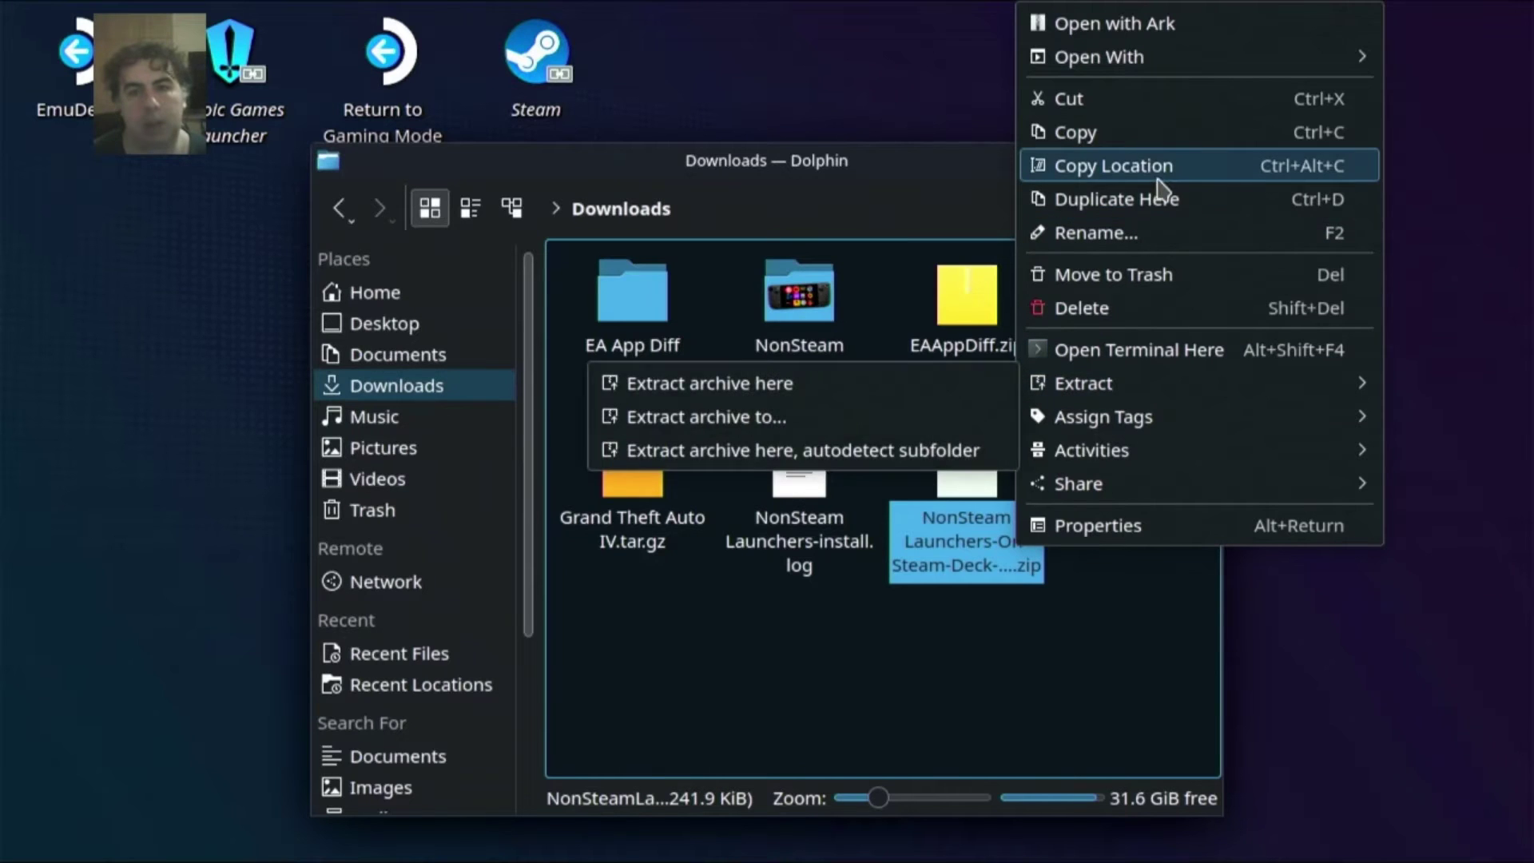
{"action": "mouse_move", "coordinate": [1133, 382]}
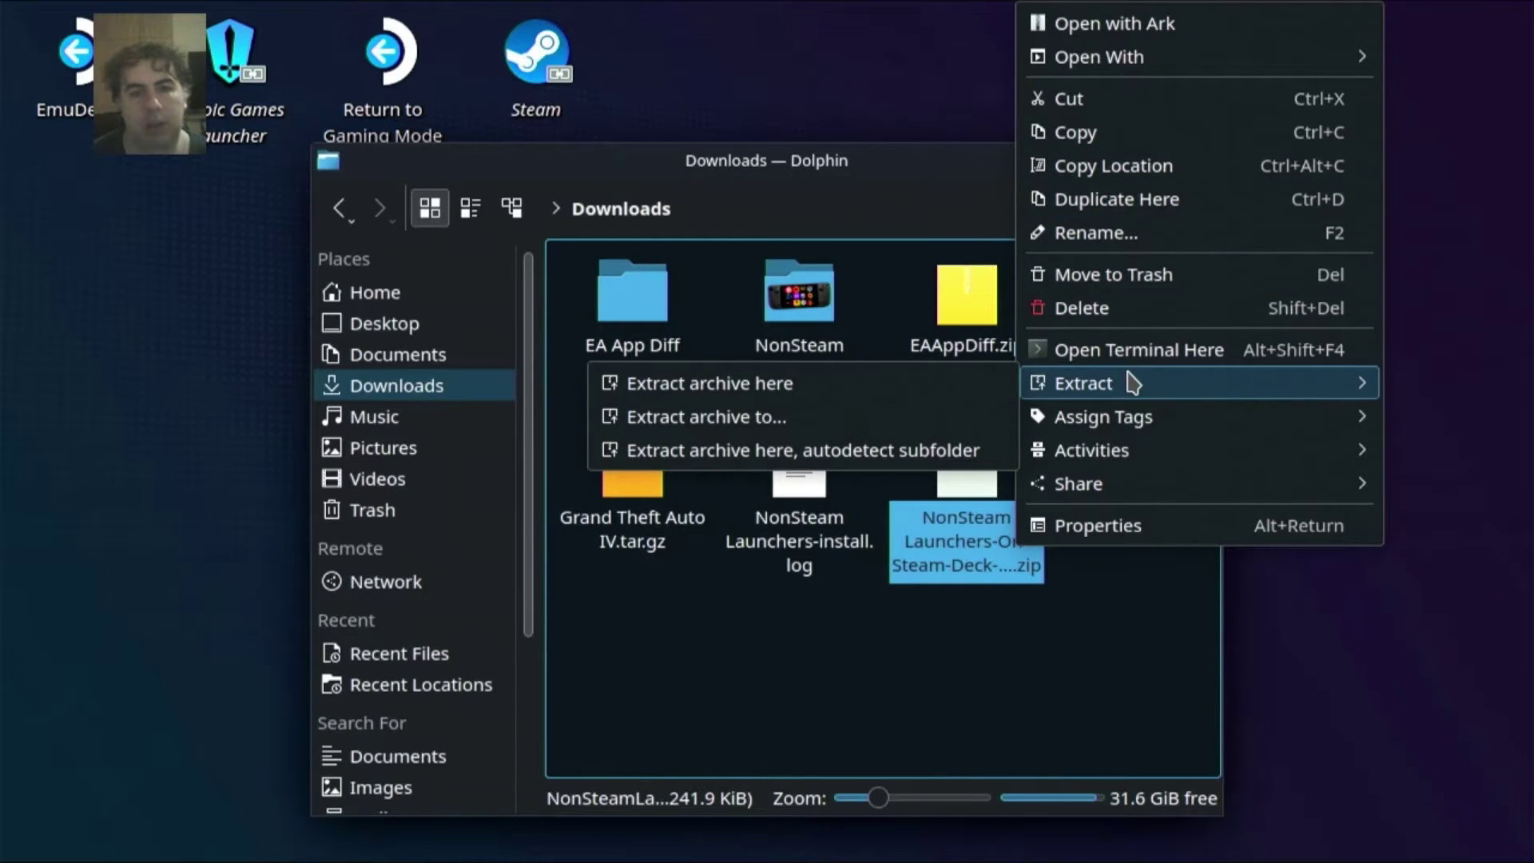
{"action": "left_click", "coordinate": [1013, 383]}
{"action": "left_click", "coordinate": [909, 310]}
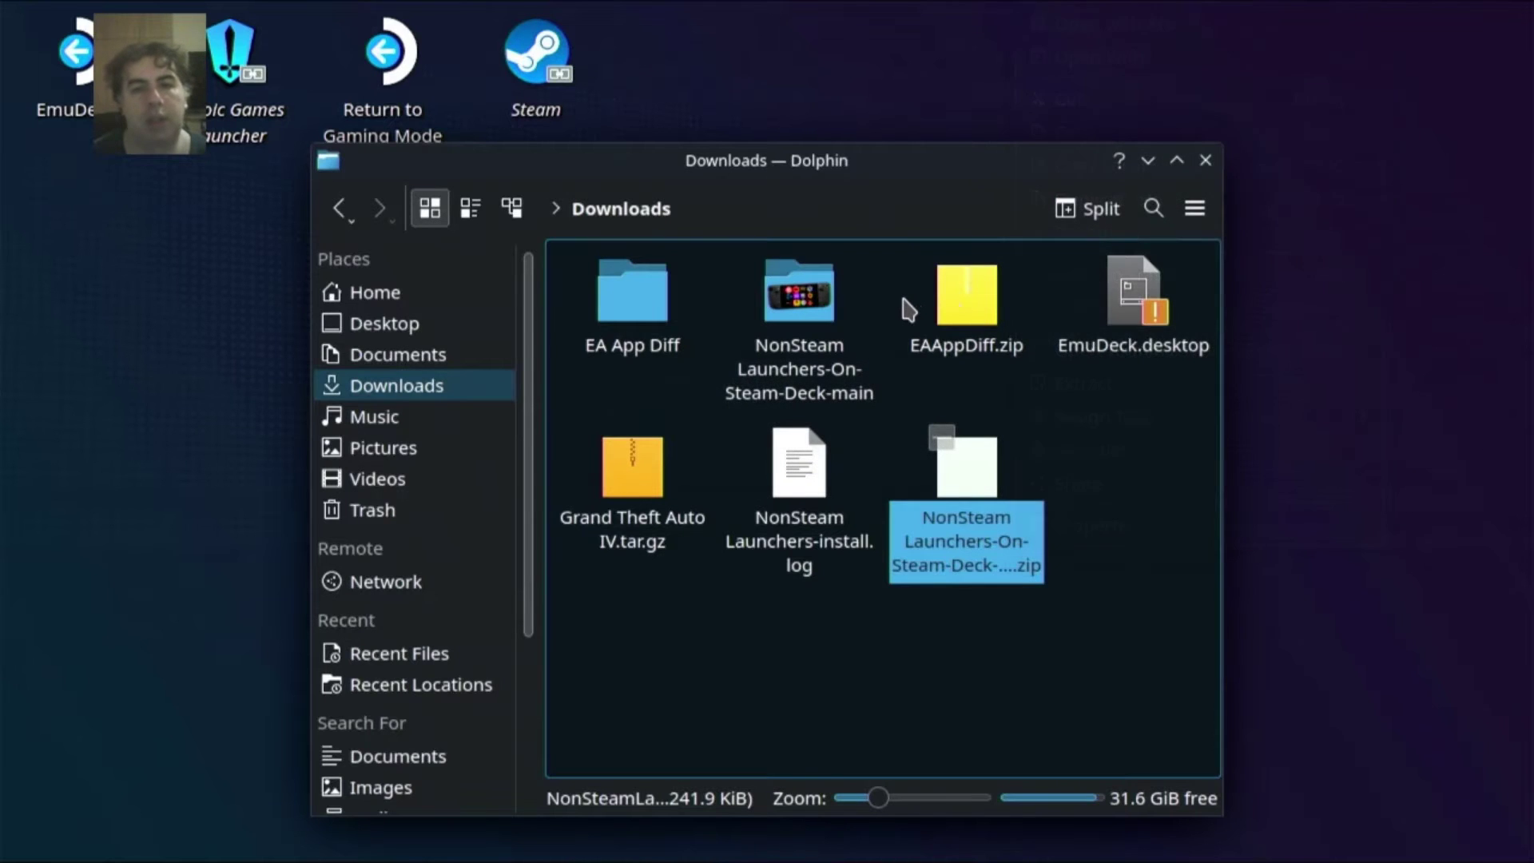
Open the NonSteamLaunchers-On-Steam-Deck-main folder and execute the NonSteamLaunchers.sh script.
{"action": "left_click", "coordinate": [779, 357]}
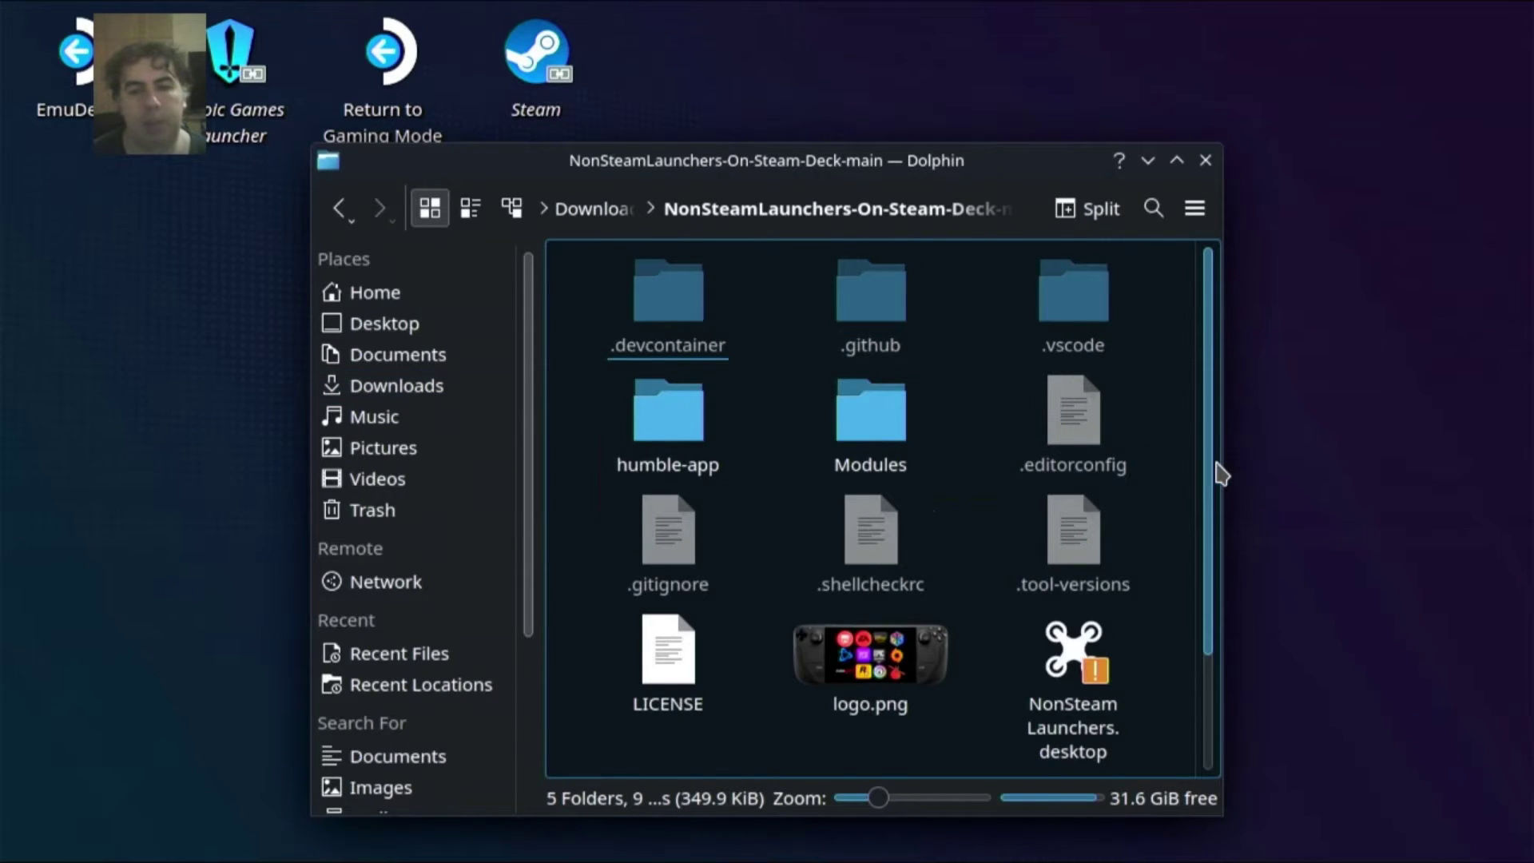
{"action": "left_click_drag", "start_coordinate": [1190, 489], "coordinate": [1201, 611]}
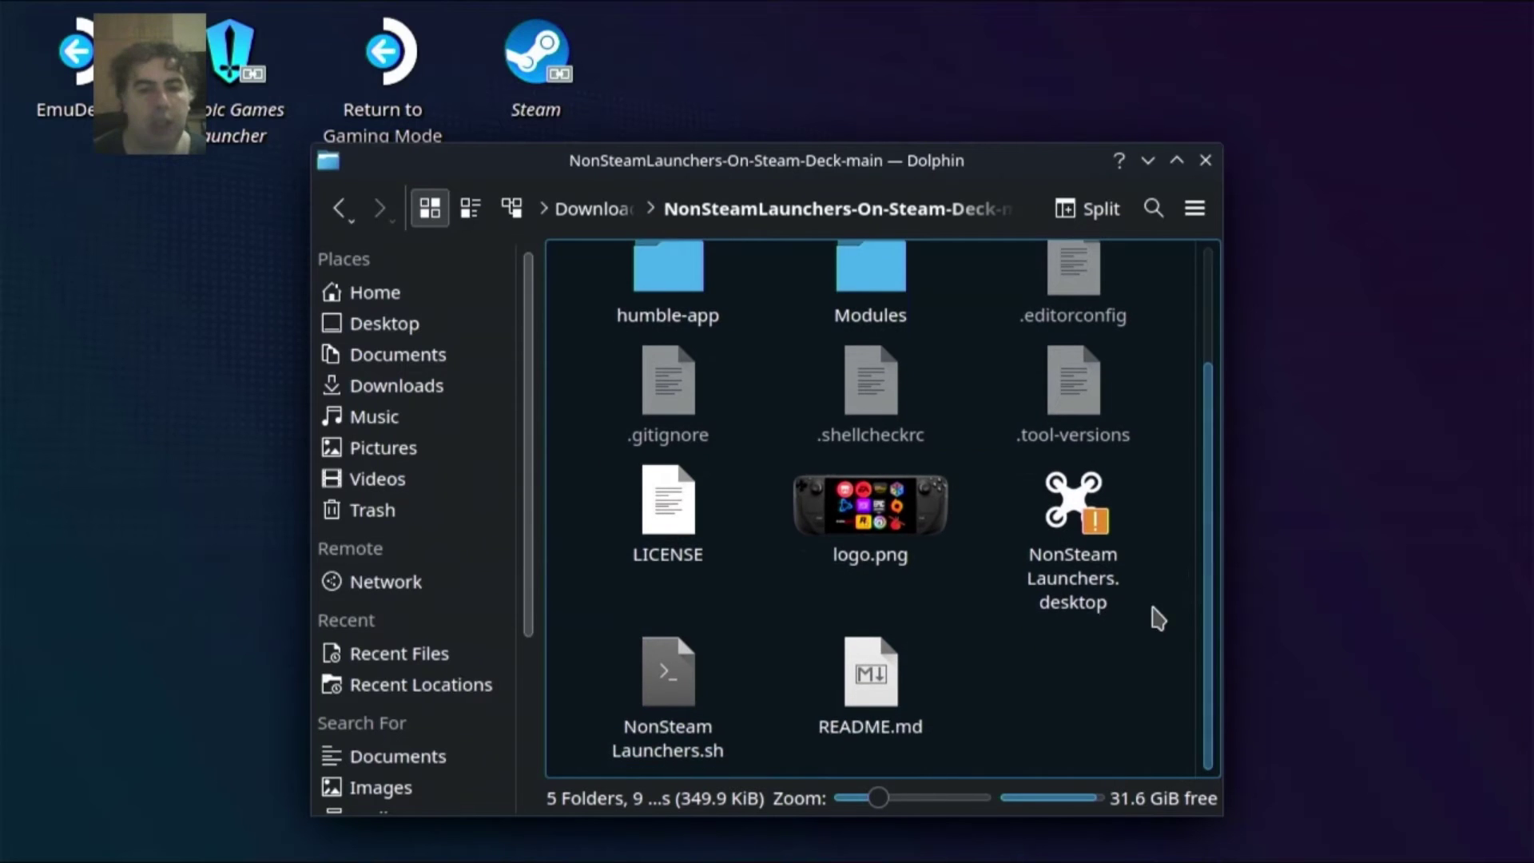
{"action": "left_click", "coordinate": [651, 741]}
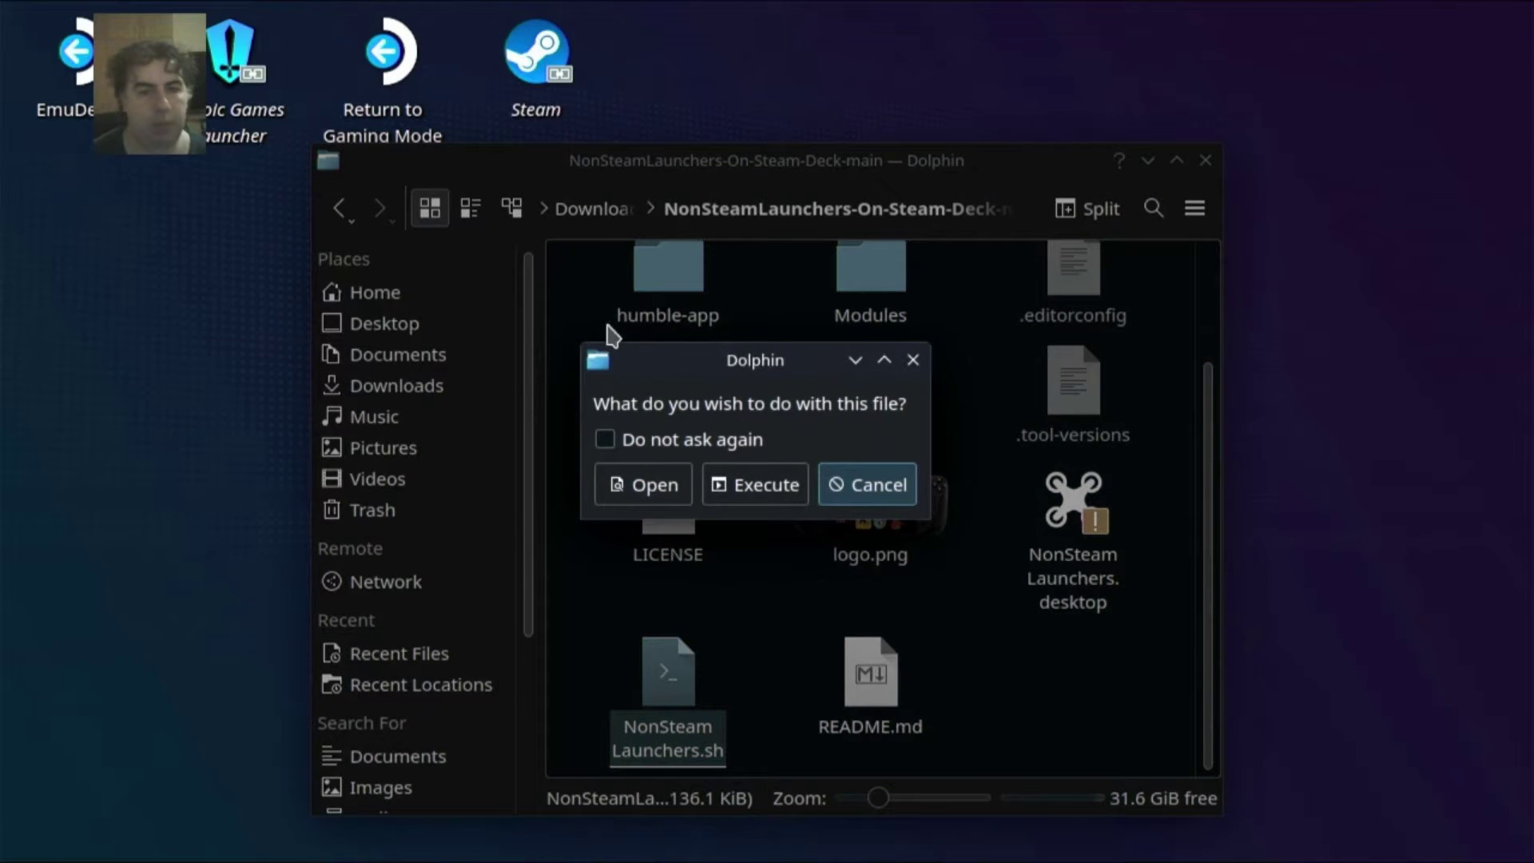
{"action": "left_click", "coordinate": [727, 499]}
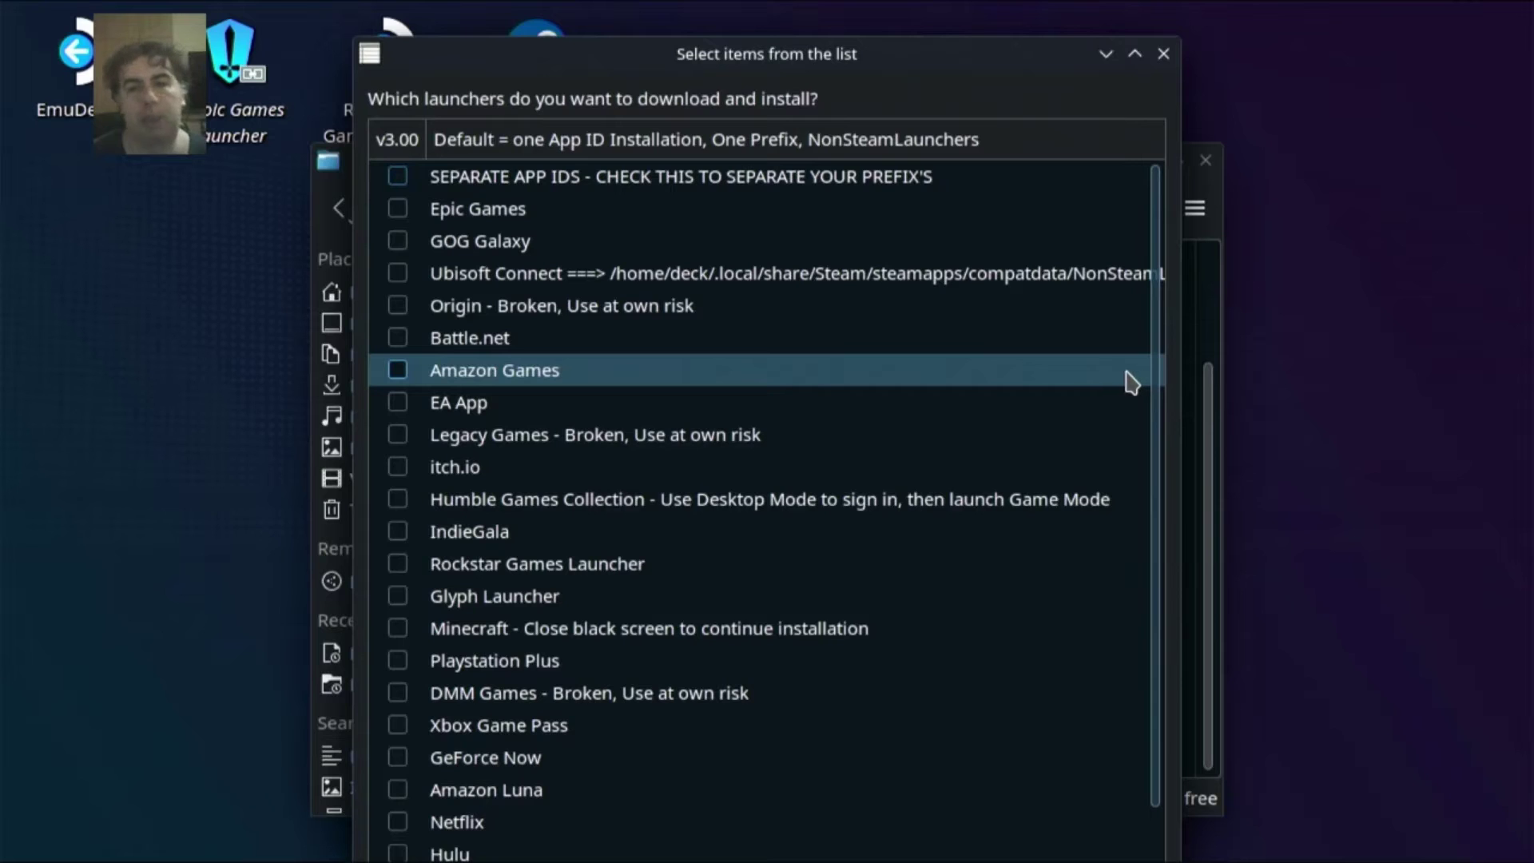
Look through the list of launchers available to install and close it without selecting any.
{"action": "scroll", "coordinate": [1134, 384], "scroll_direction": "down", "scroll_amount": 1}
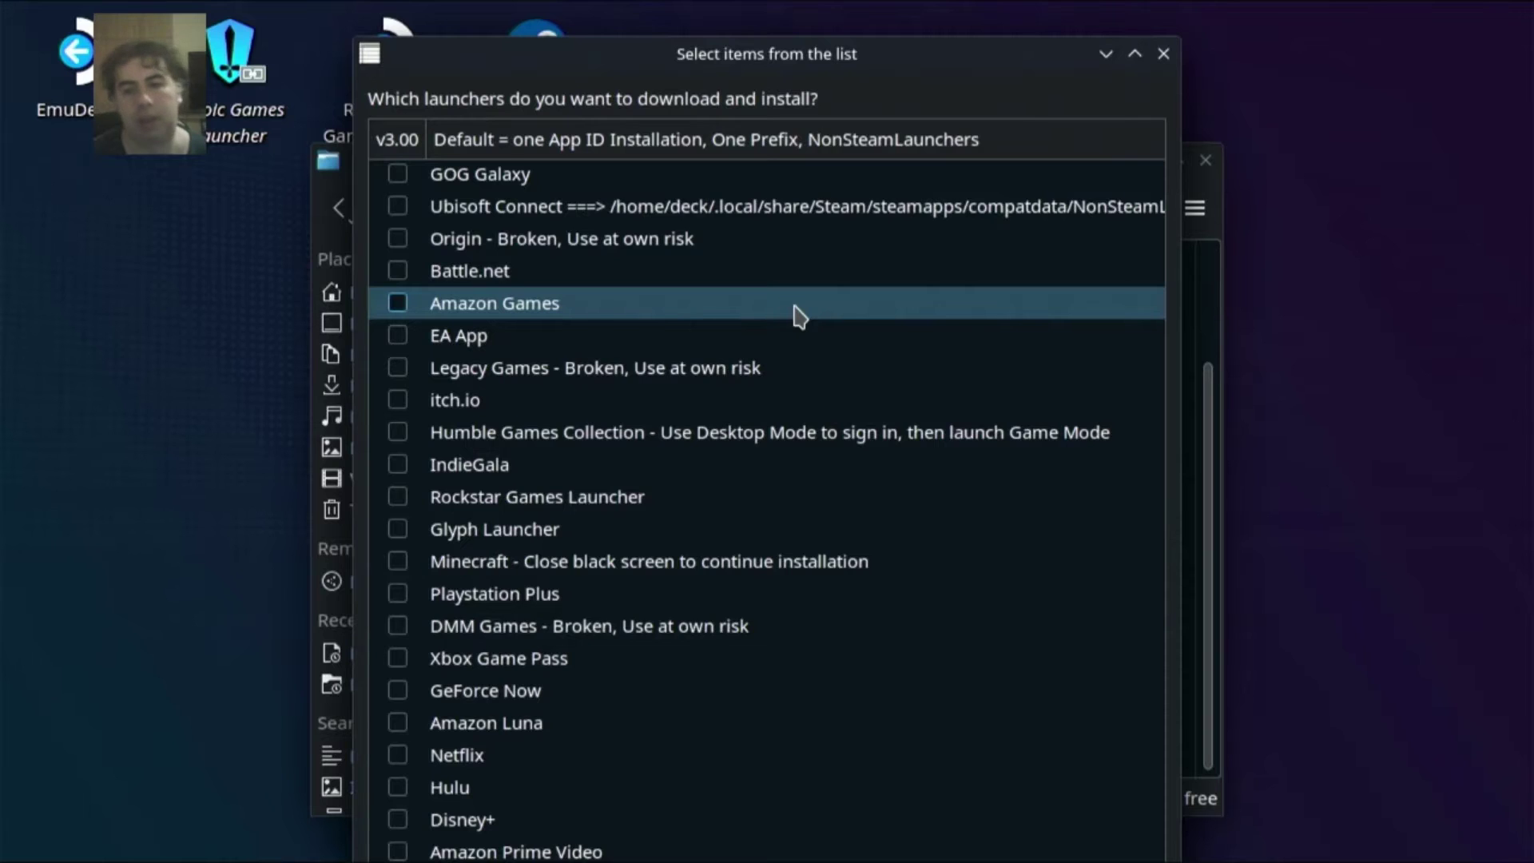
{"action": "scroll", "coordinate": [799, 315], "scroll_direction": "up", "scroll_amount": 1}
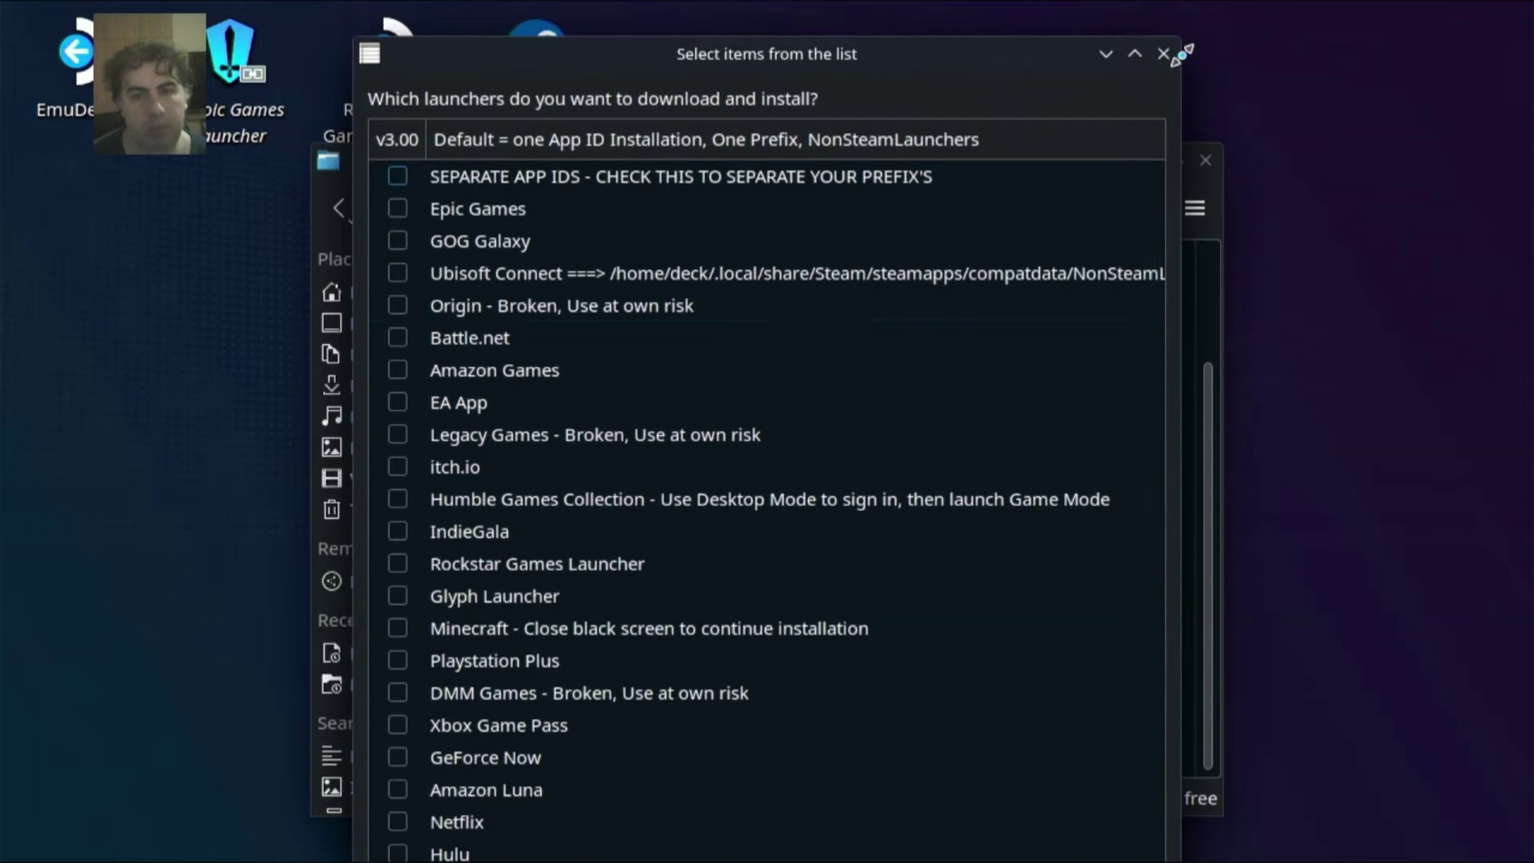
{"action": "left_click", "coordinate": [1165, 55]}
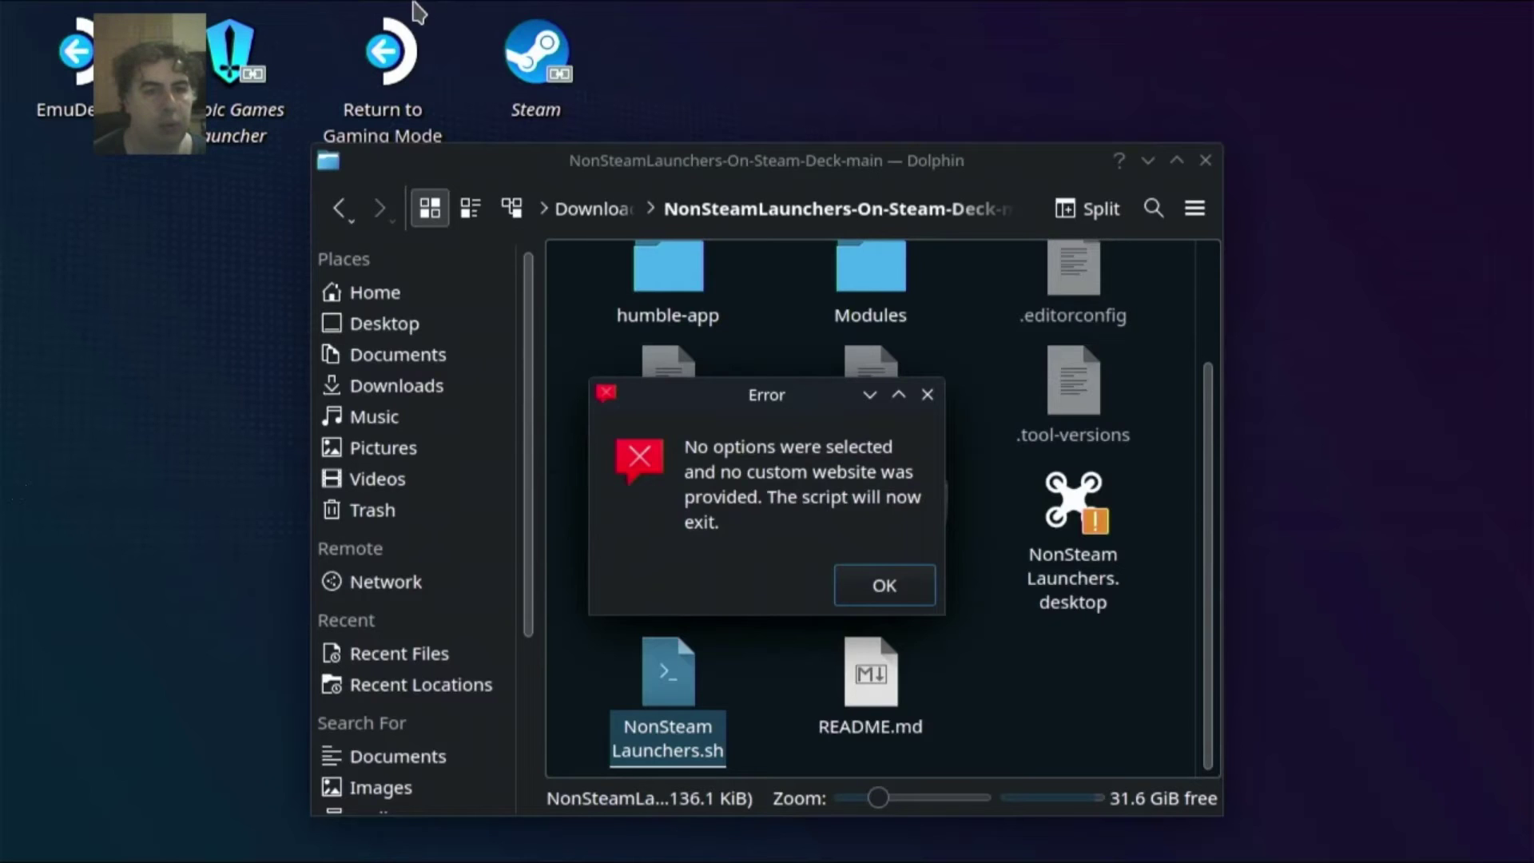
Return to Gaming Mode and launch Ubisoft Connect from the Steam home screen.
{"action": "left_click", "coordinate": [495, 18]}
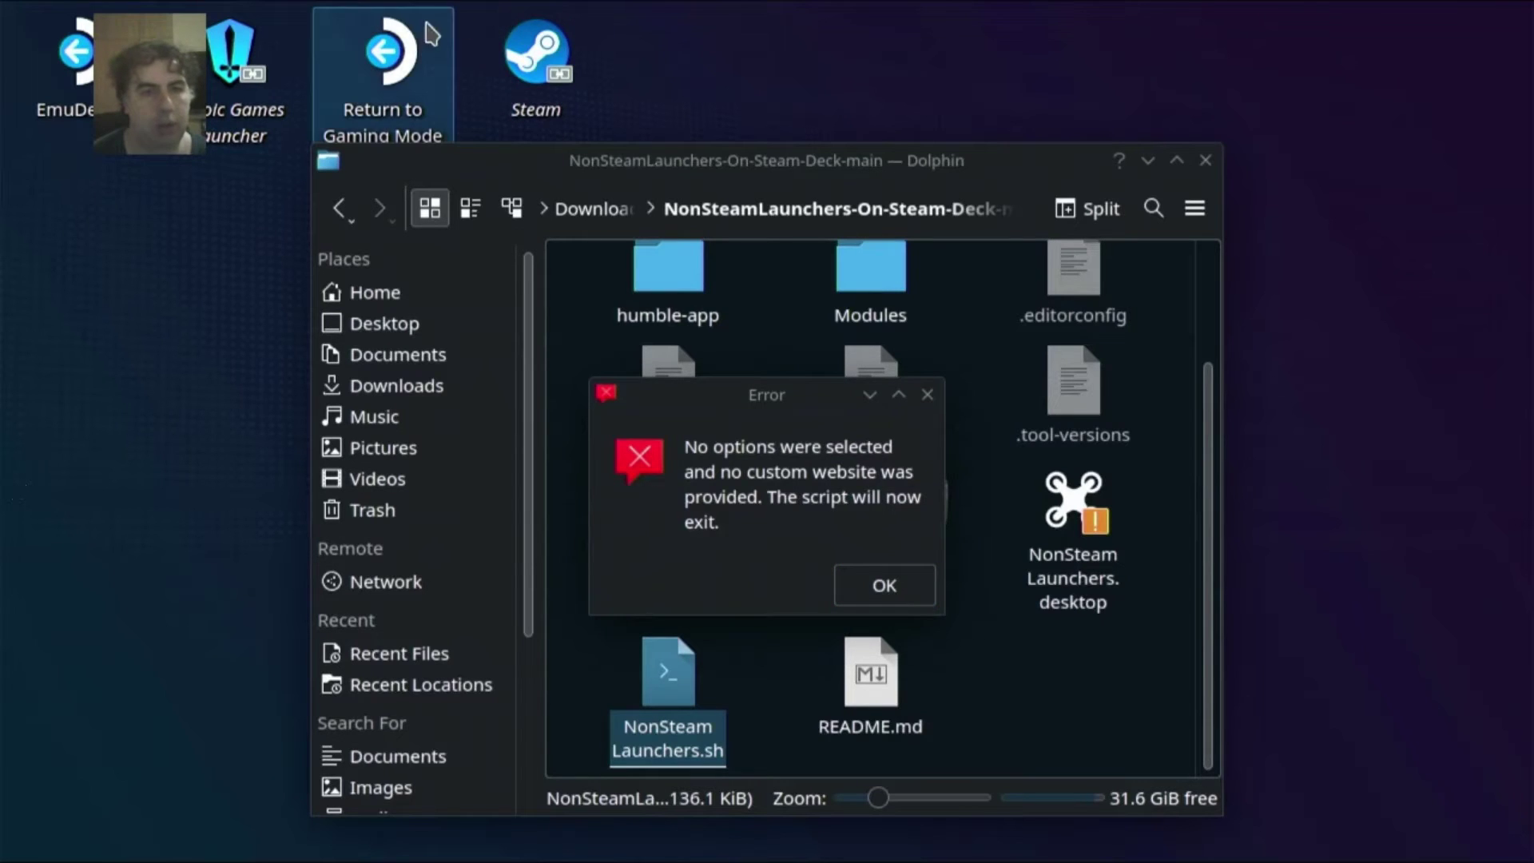
{"action": "left_click", "coordinate": [376, 48]}
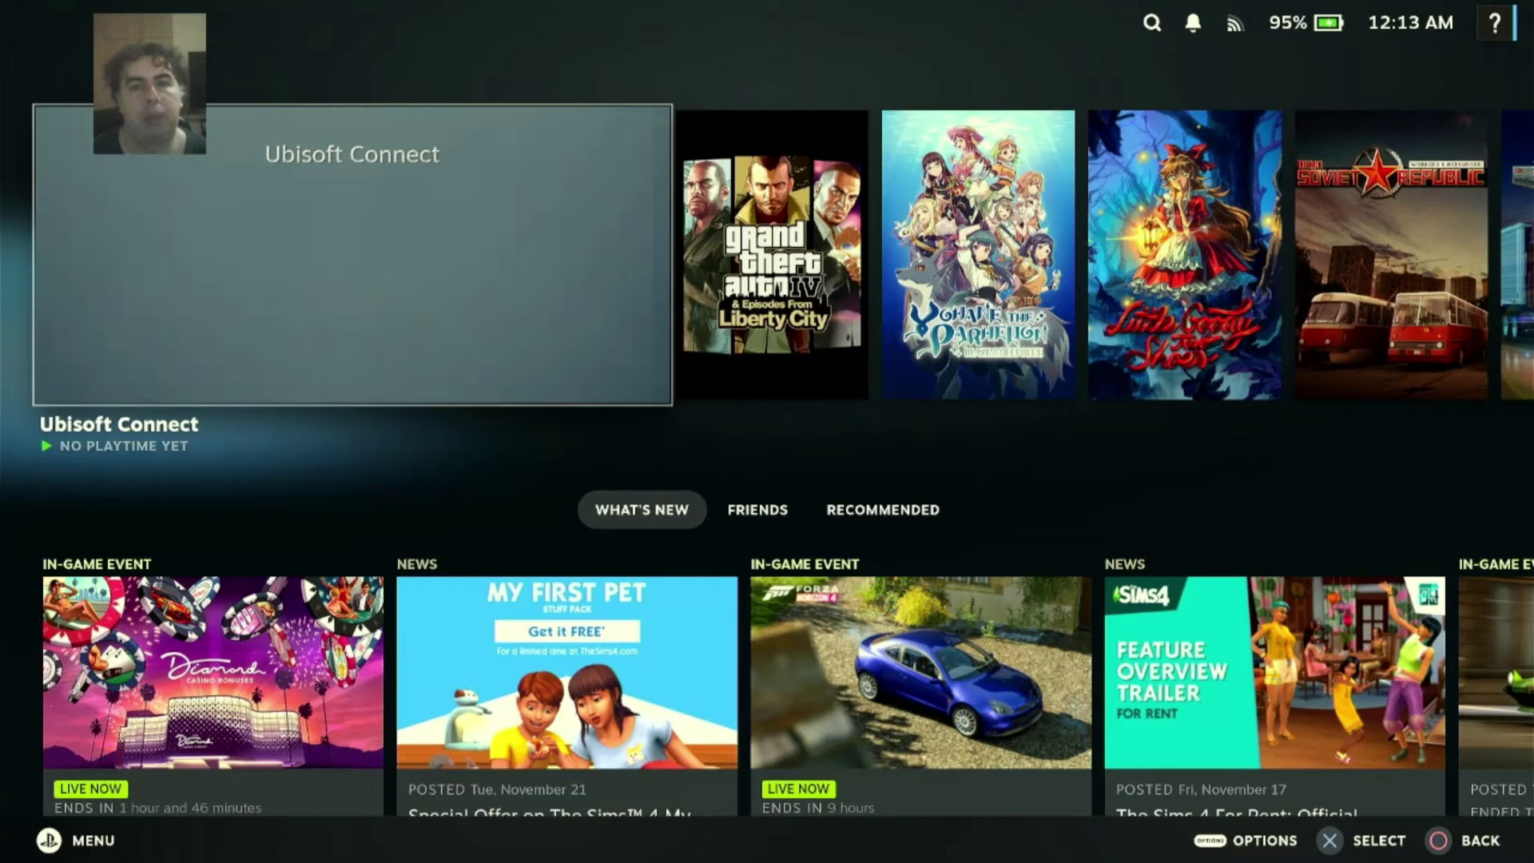
{"action": "key", "text": "ctrl+f"}
{"action": "key", "text": "Escape"}
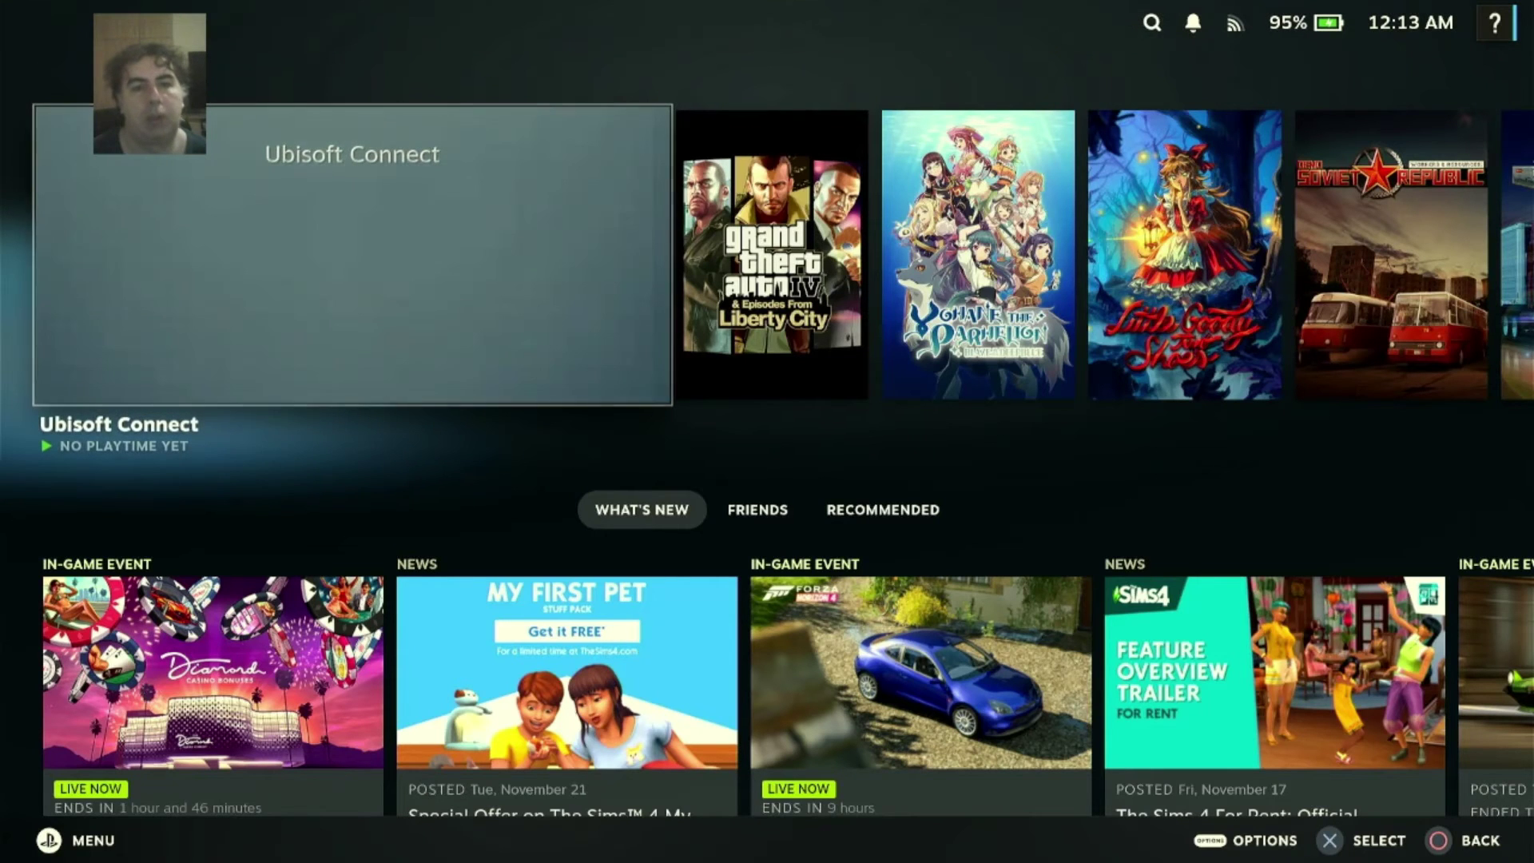
{"action": "key", "text": "Return"}
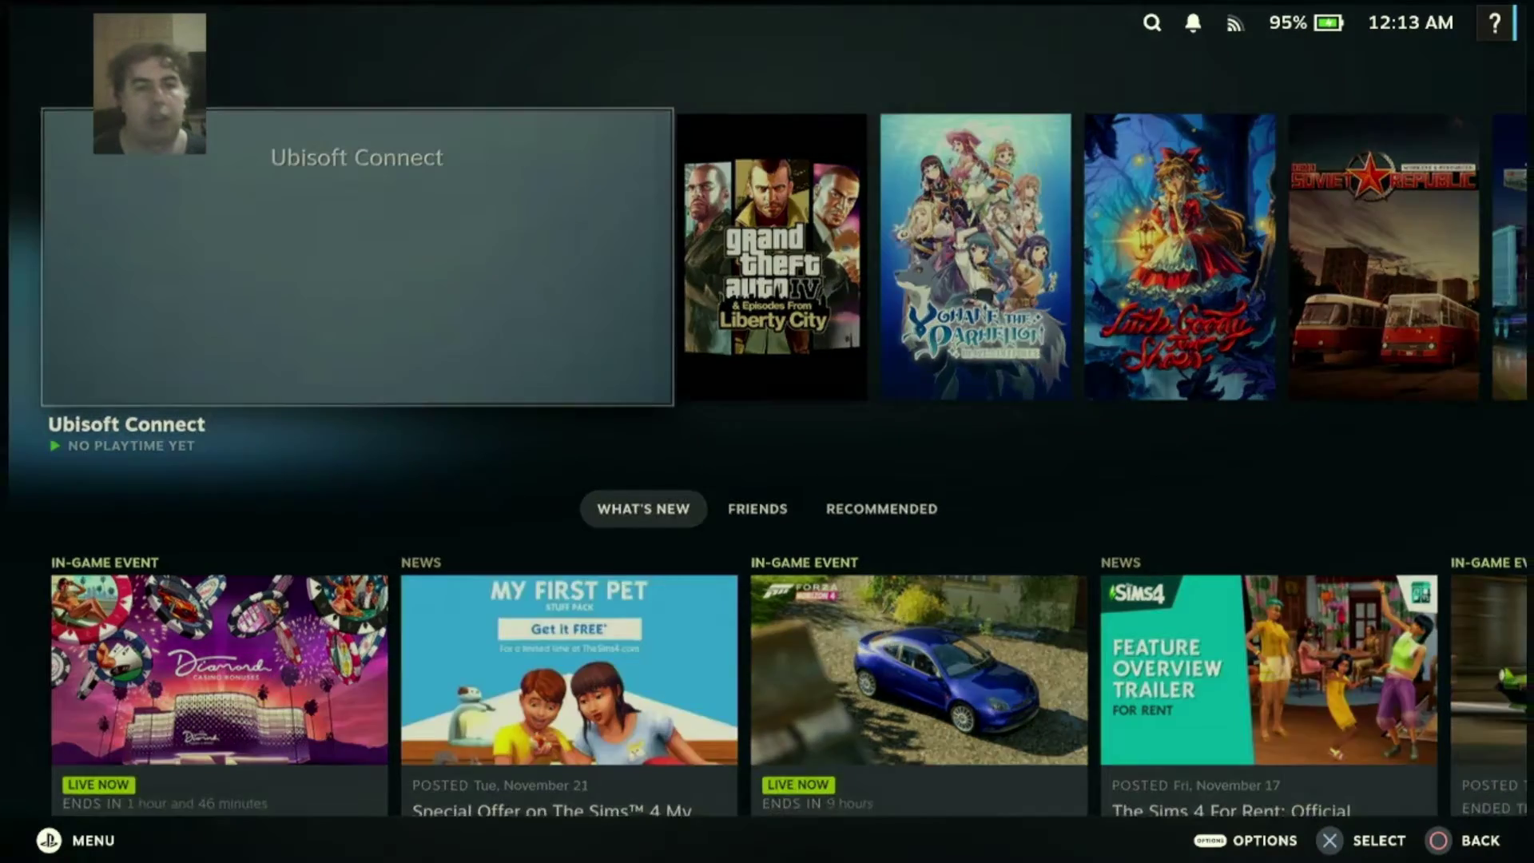
{"action": "key", "text": "Return"}
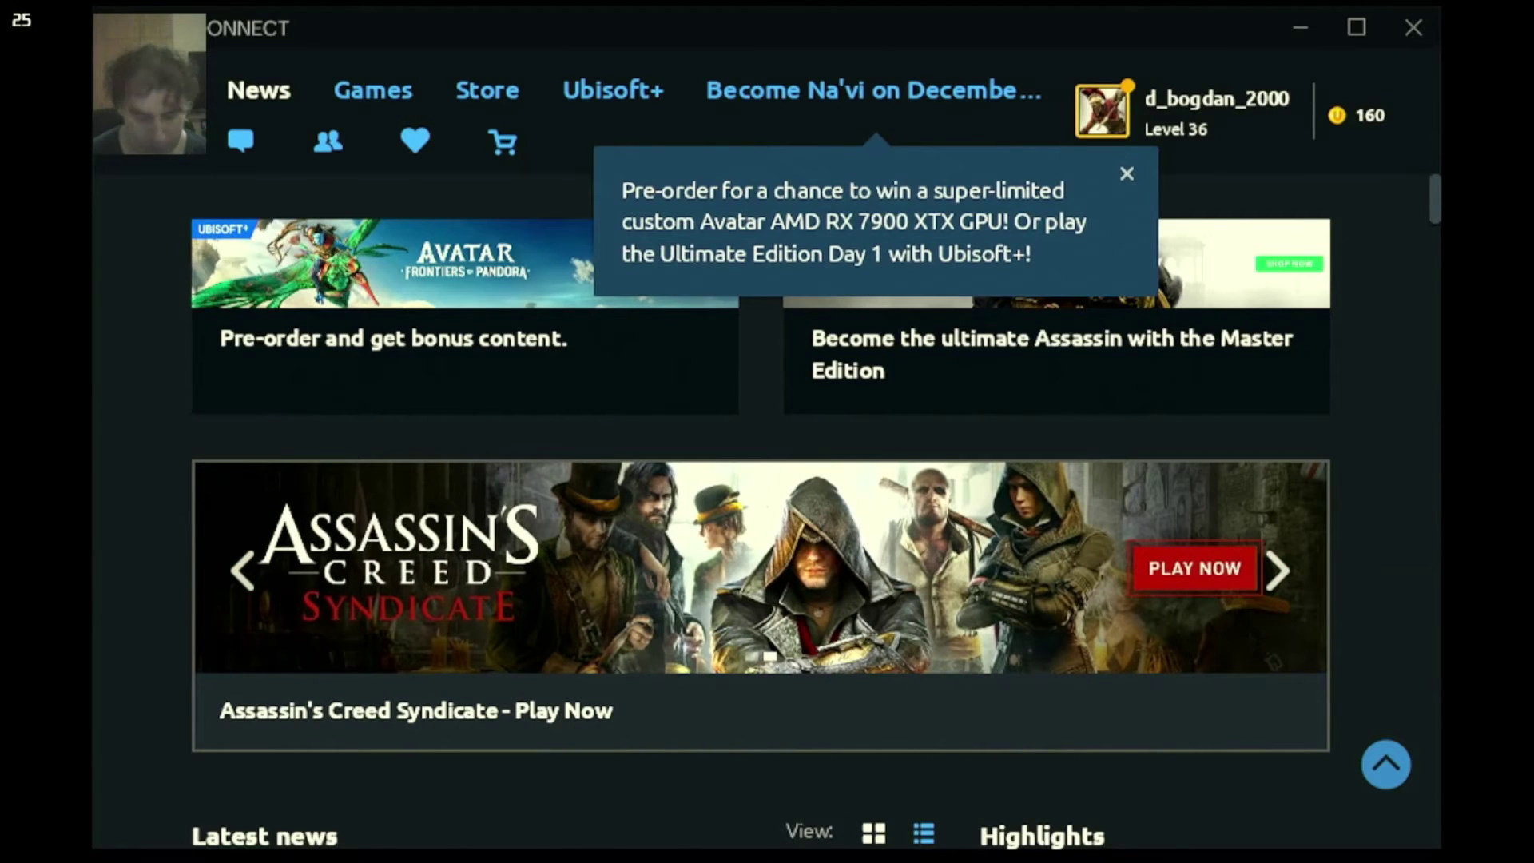
Continue the saved game from the main menu of Assassin's Creed Syndicate.
{"action": "key", "text": "super"}
{"action": "key", "text": "Escape"}
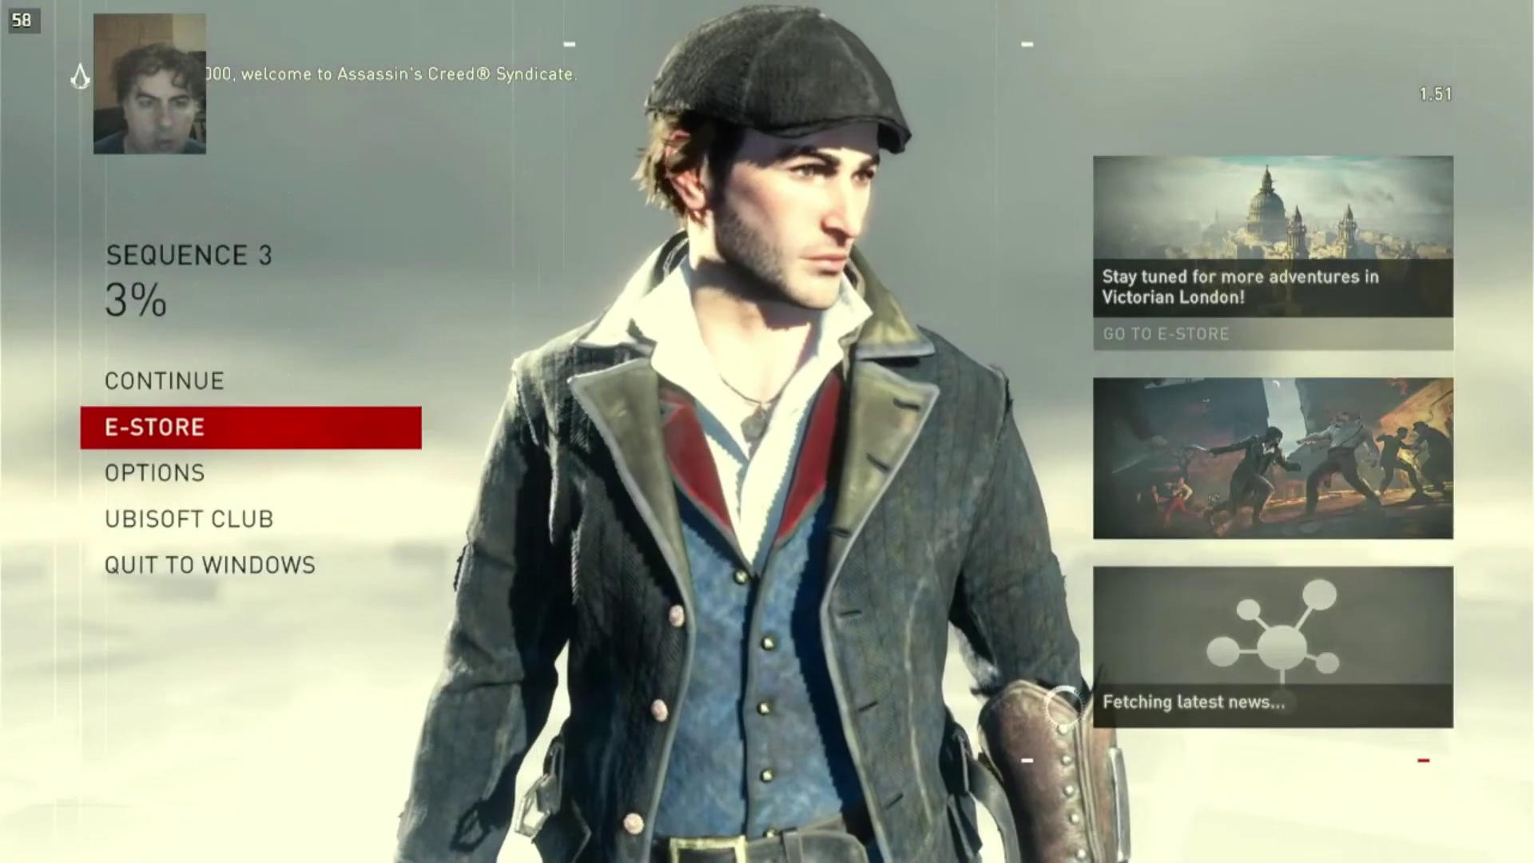
{"action": "key", "text": "Up"}
{"action": "key", "text": "Down"}
{"action": "key", "text": "Down"}
{"action": "key", "text": "Up"}
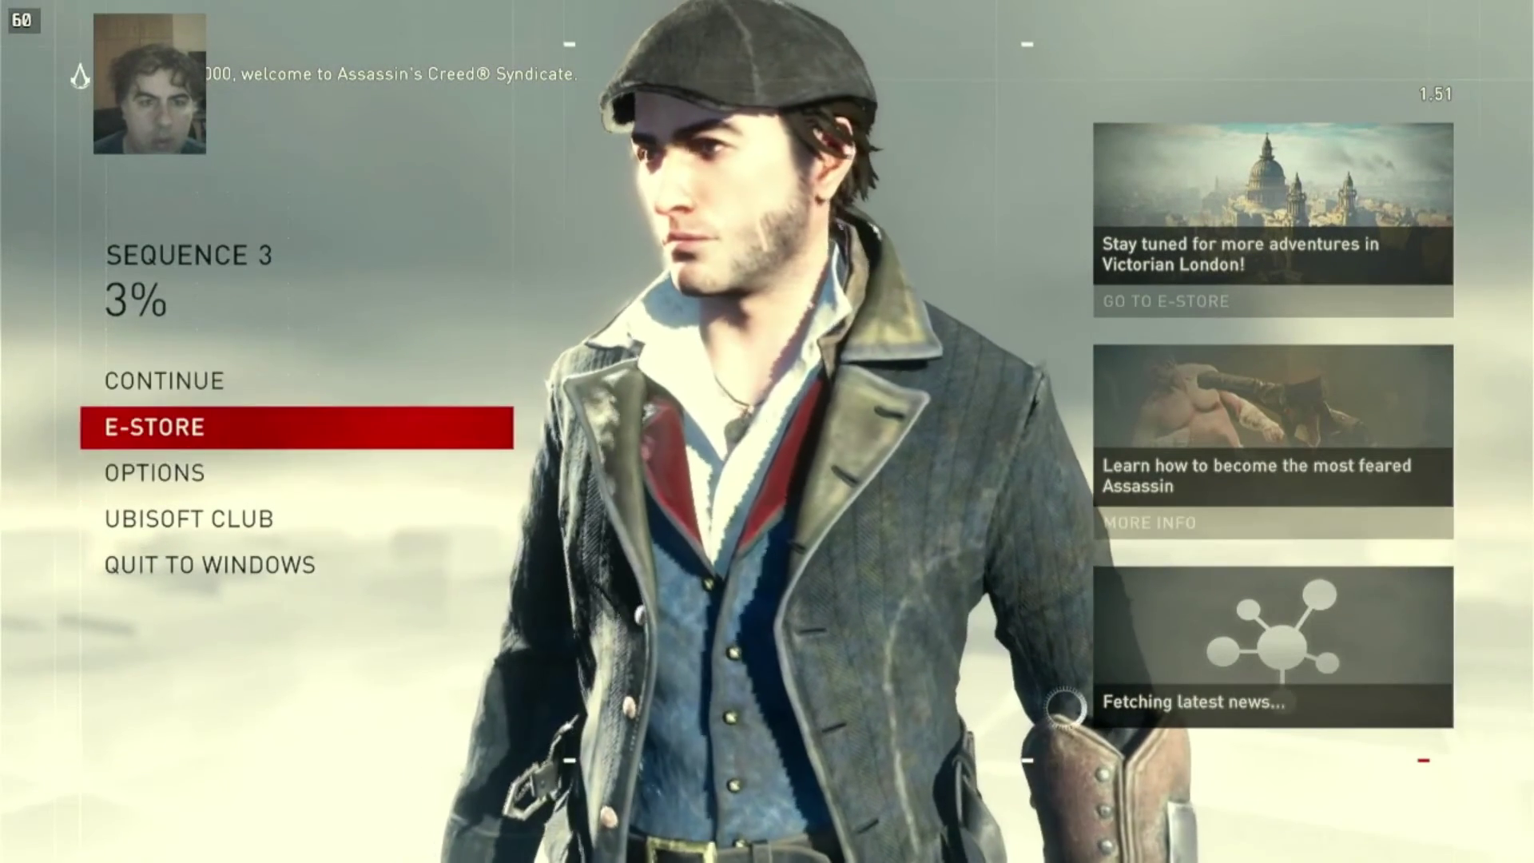
{"action": "key", "text": "Up"}
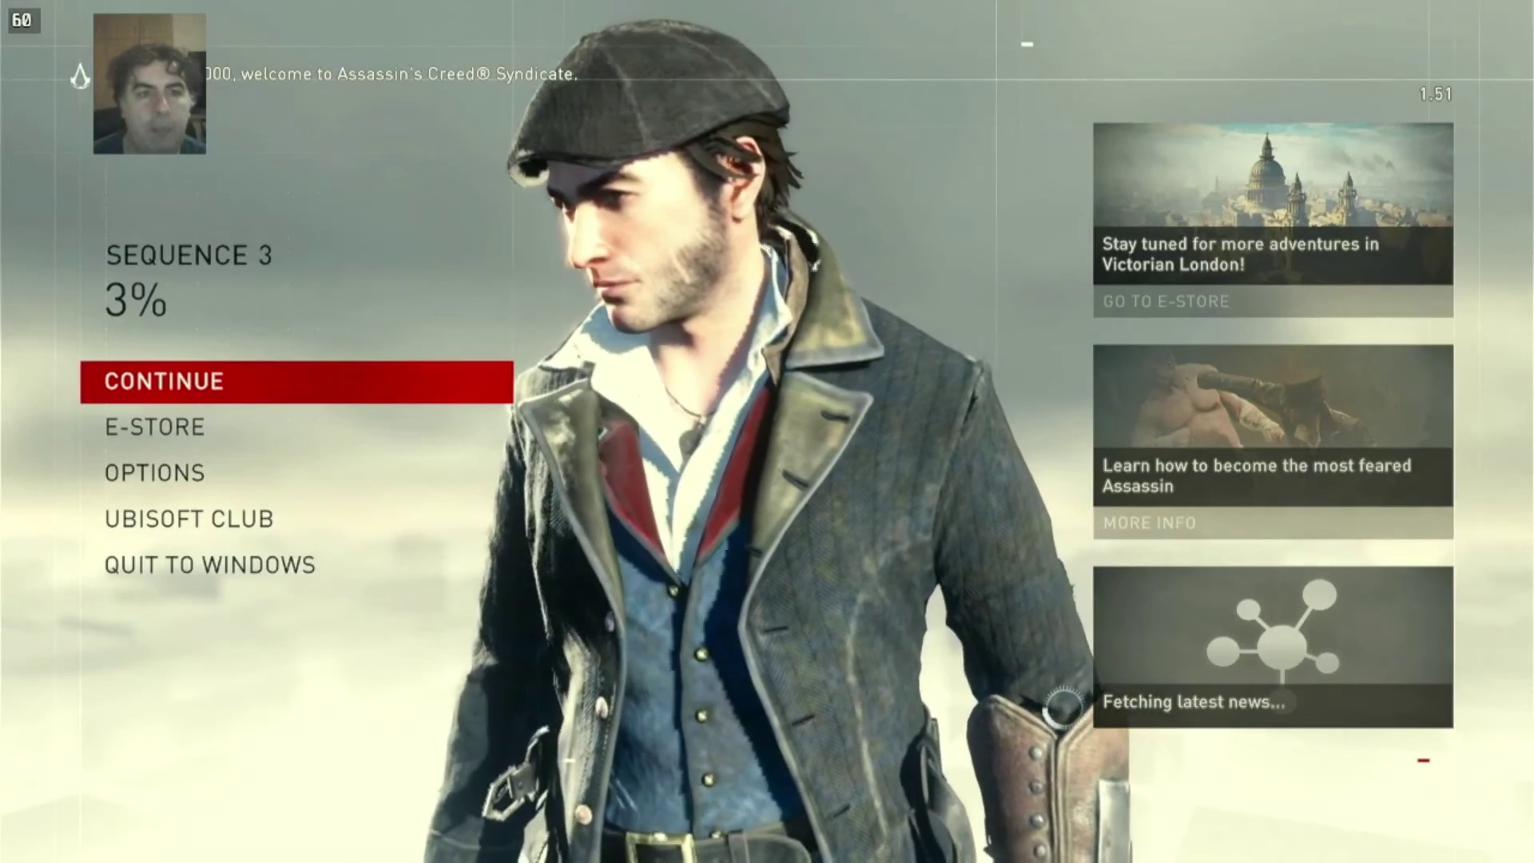
{"action": "key", "text": "Down"}
{"action": "key", "text": "Up"}
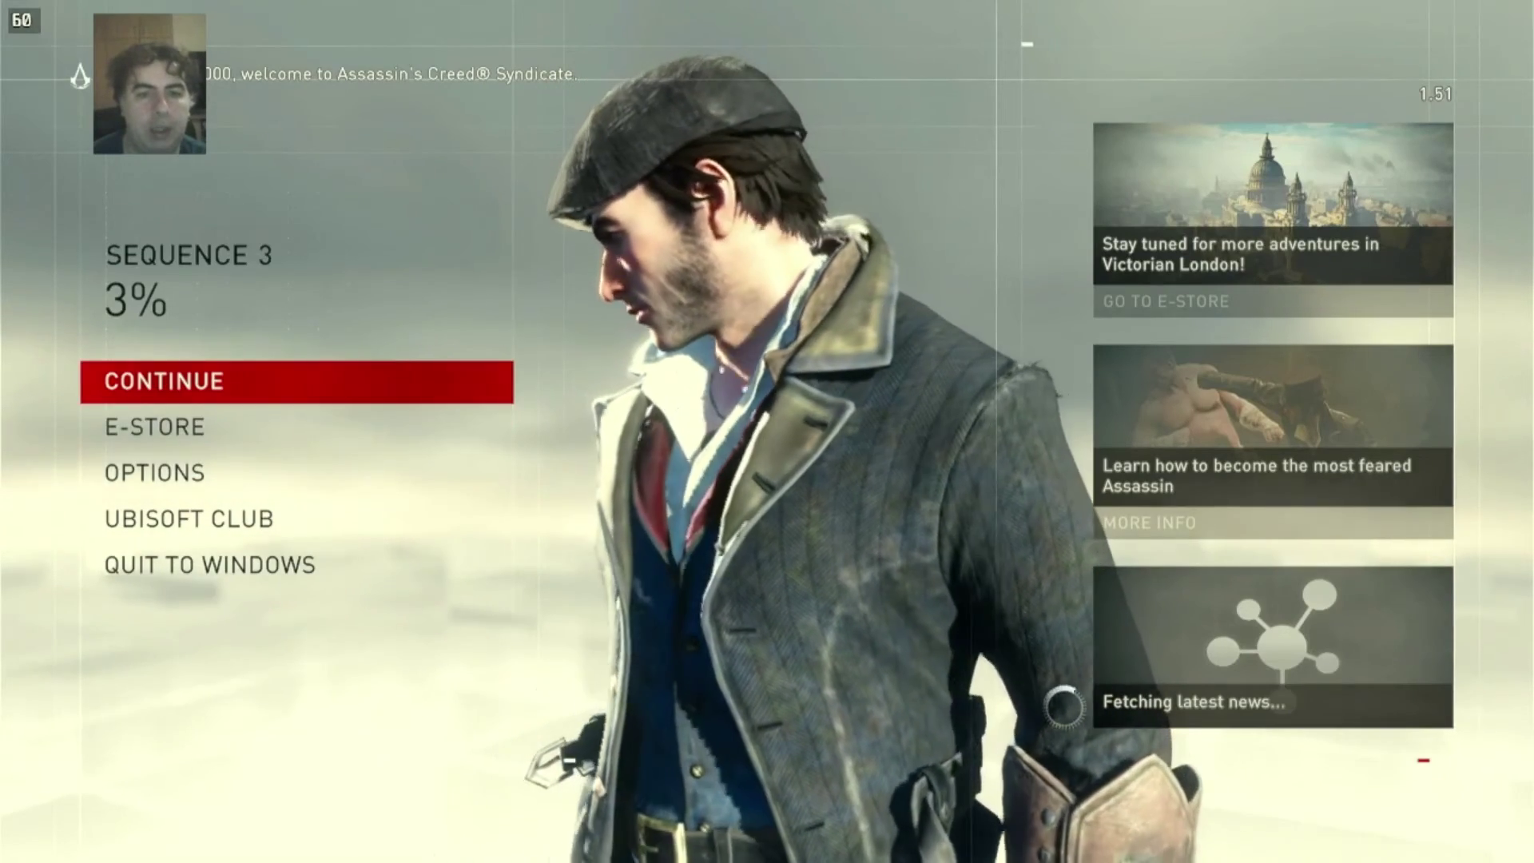
{"action": "key", "text": "Return"}
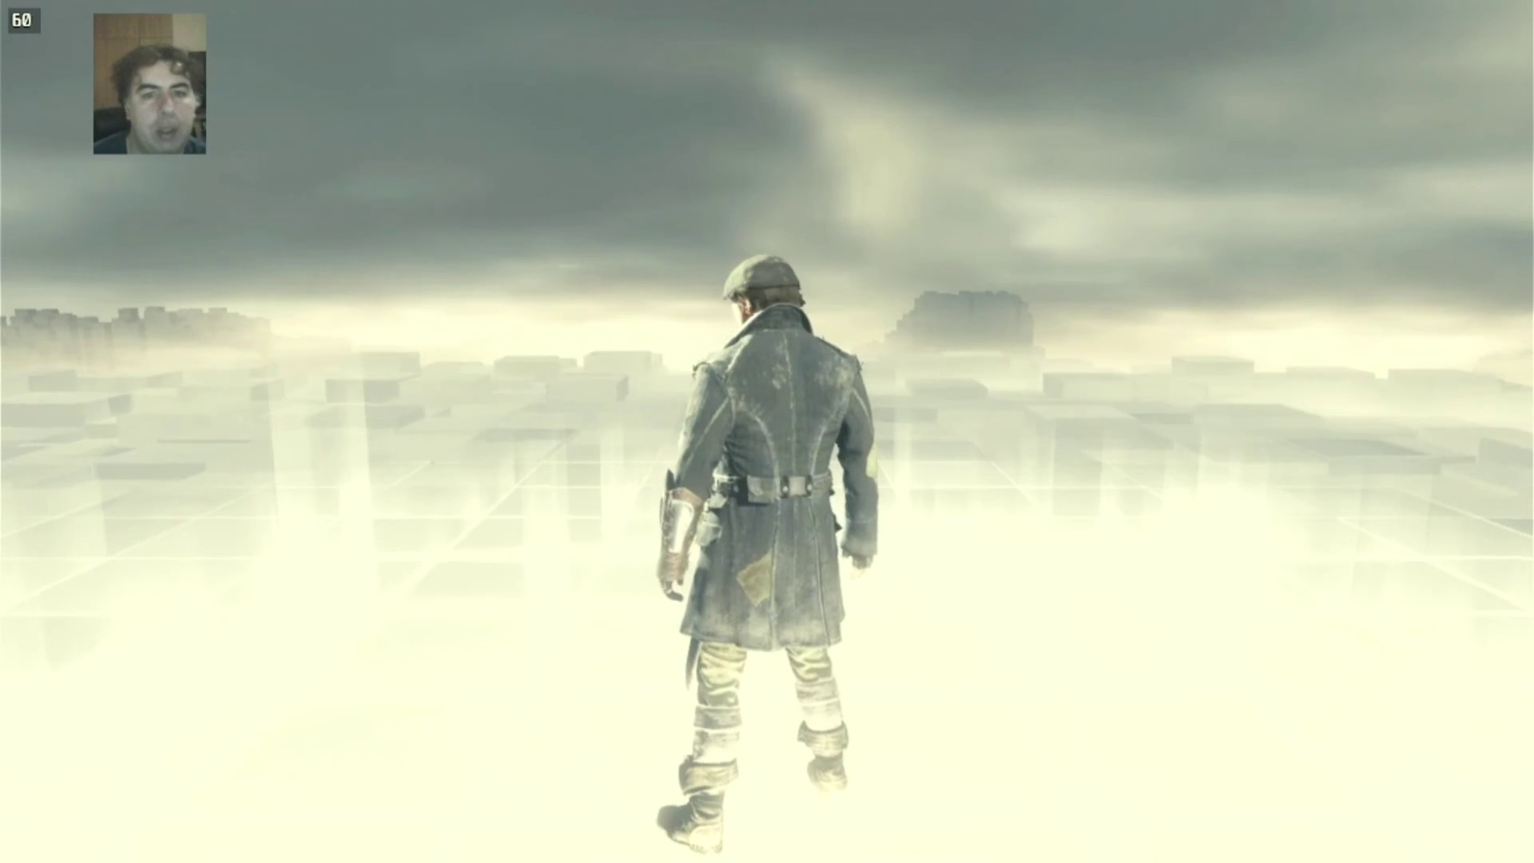
Walk the character forward through the foggy loading area while the saved game loads.
{"action": "key", "text": "w"}
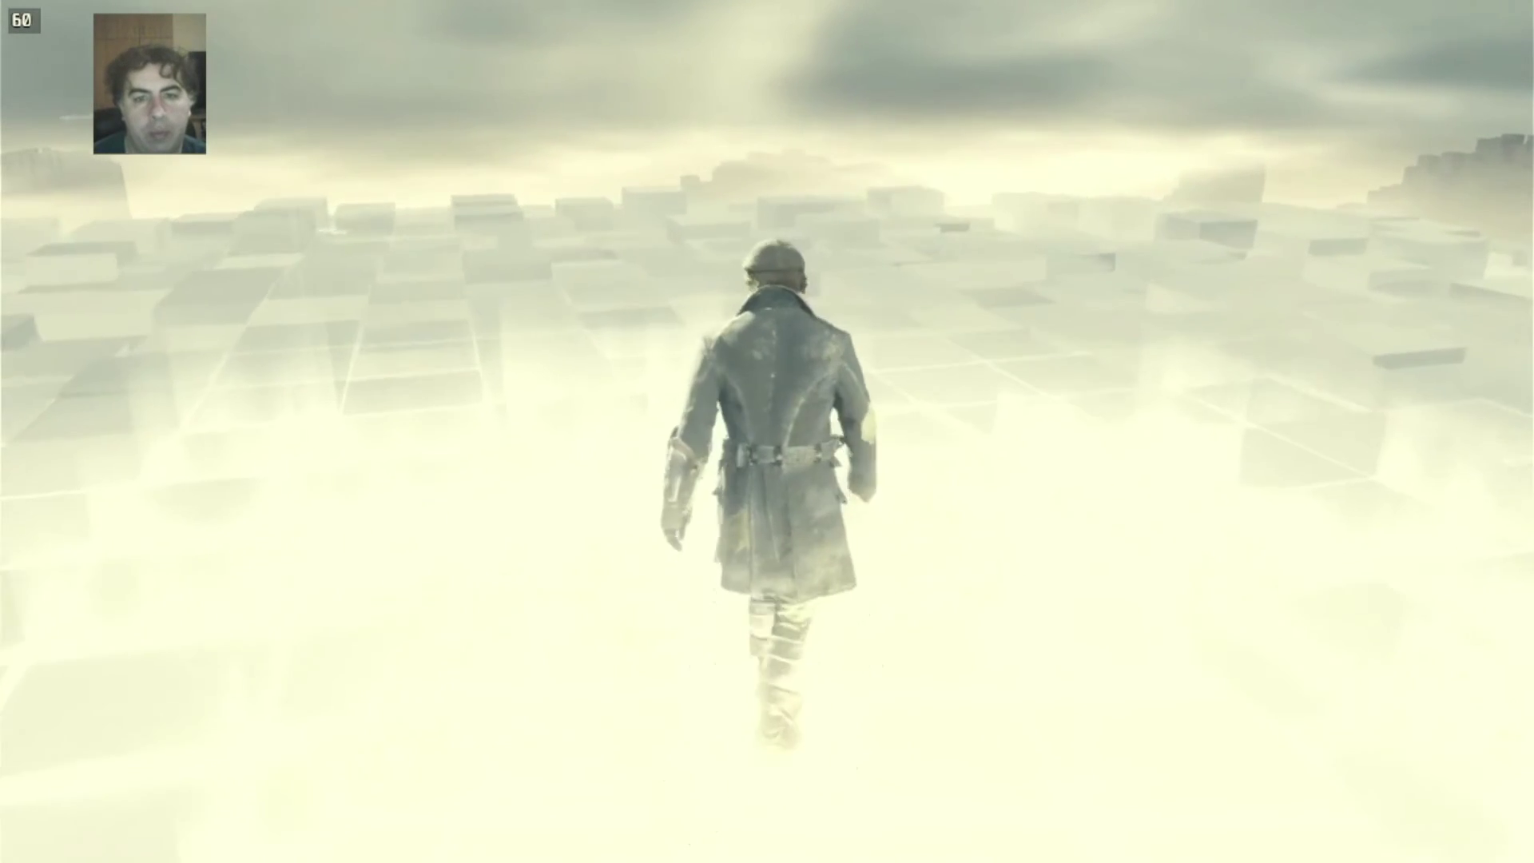
{"action": "key", "text": "w"}
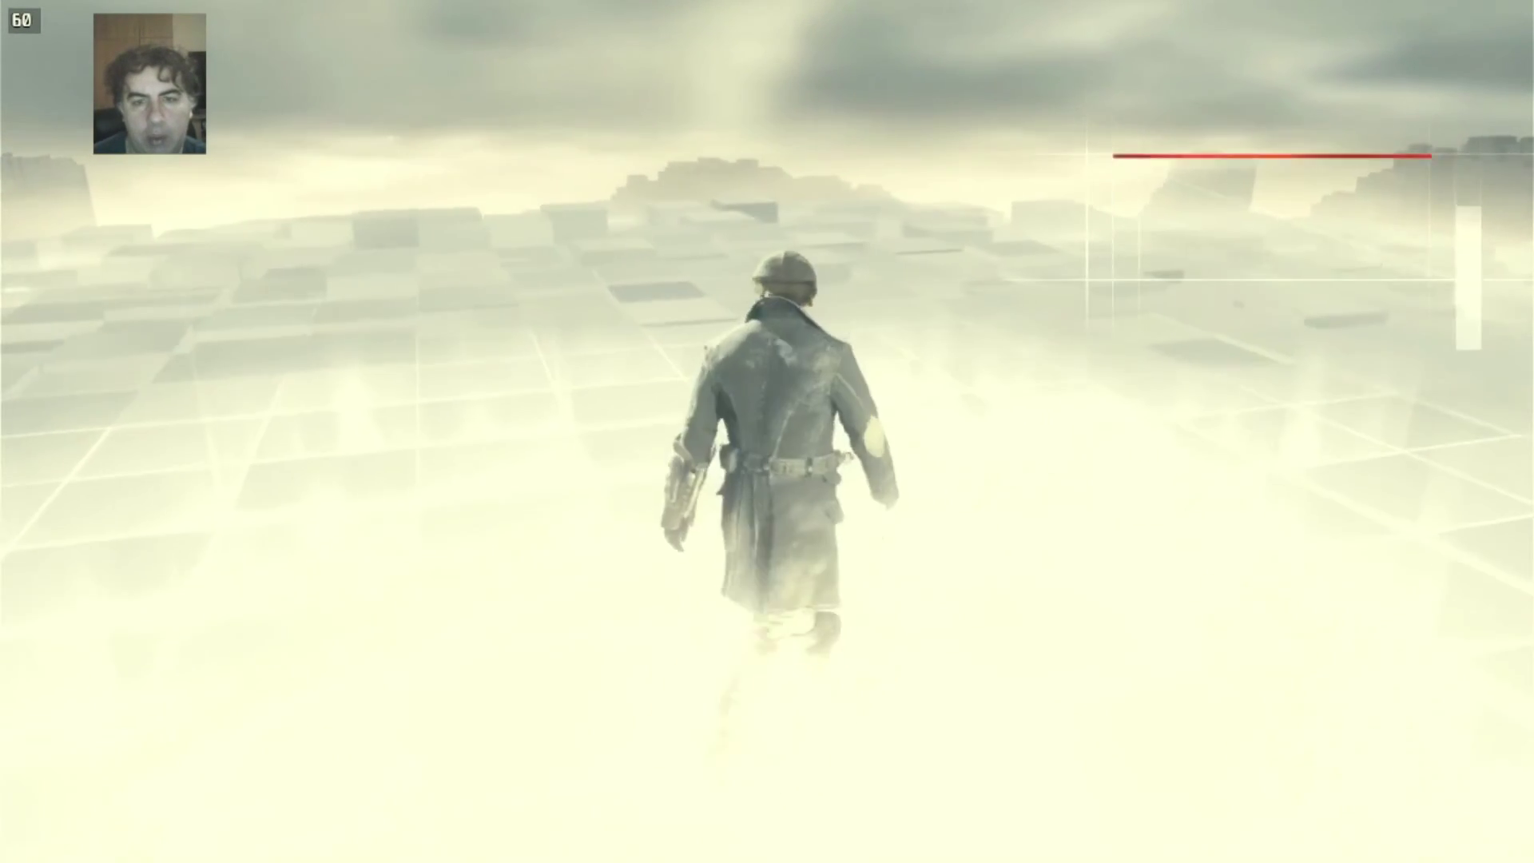
{"action": "key", "text": "w"}
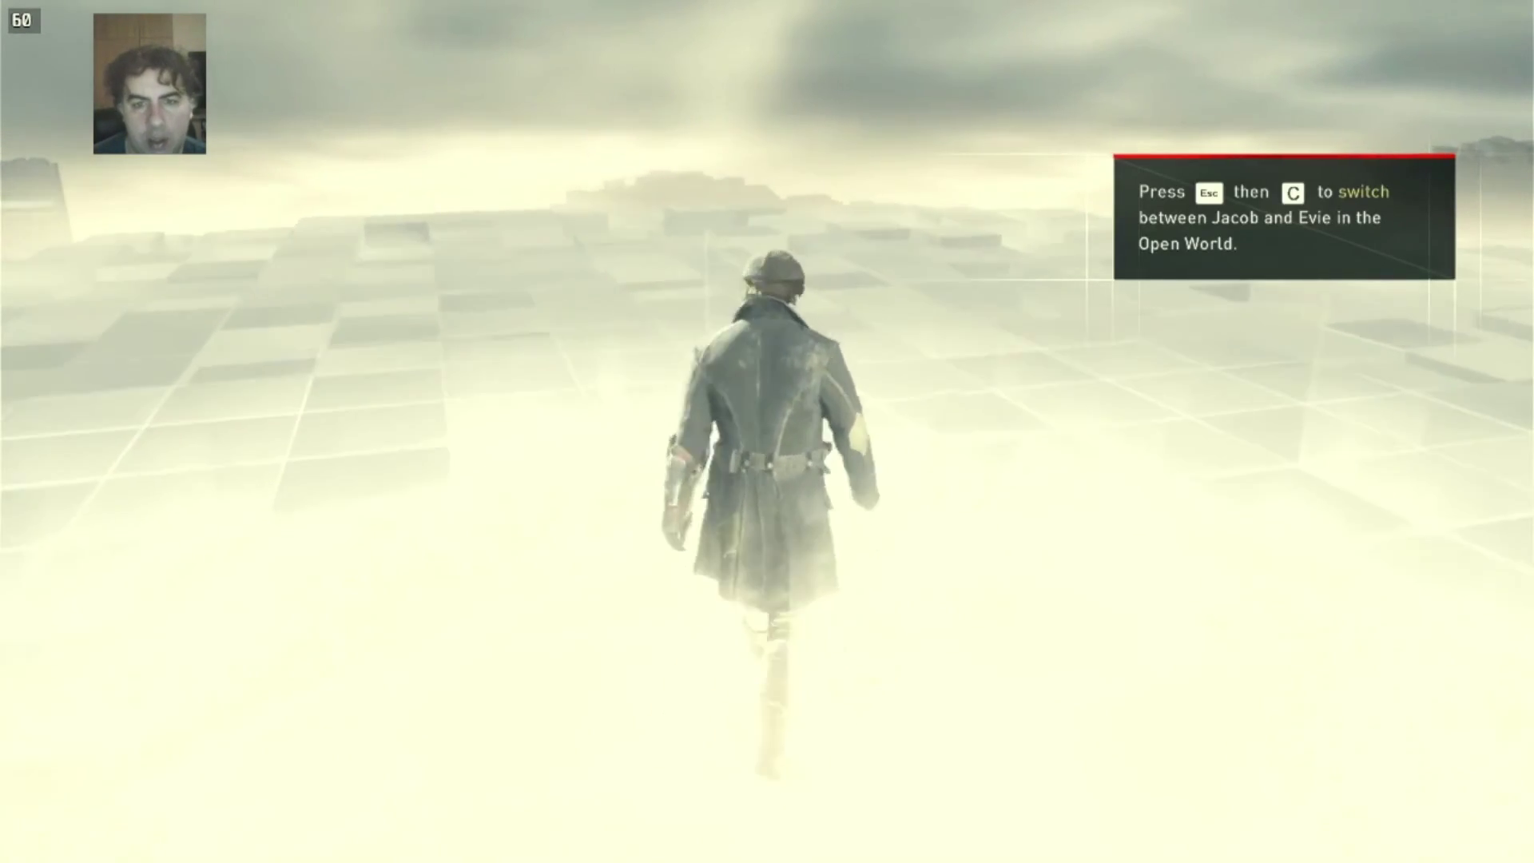
{"action": "key", "text": "w"}
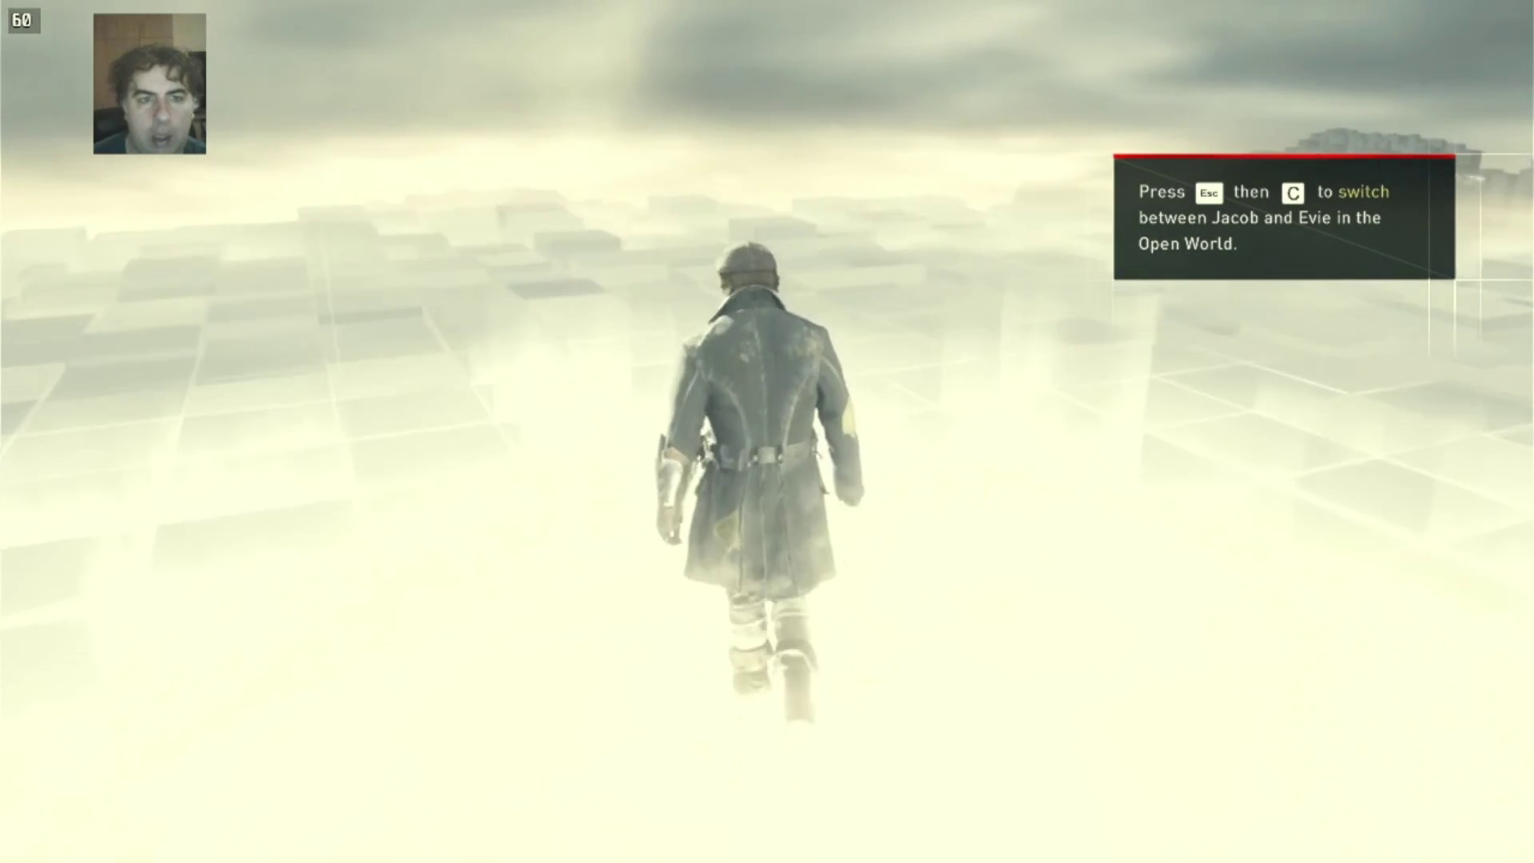
{"action": "key", "text": "w"}
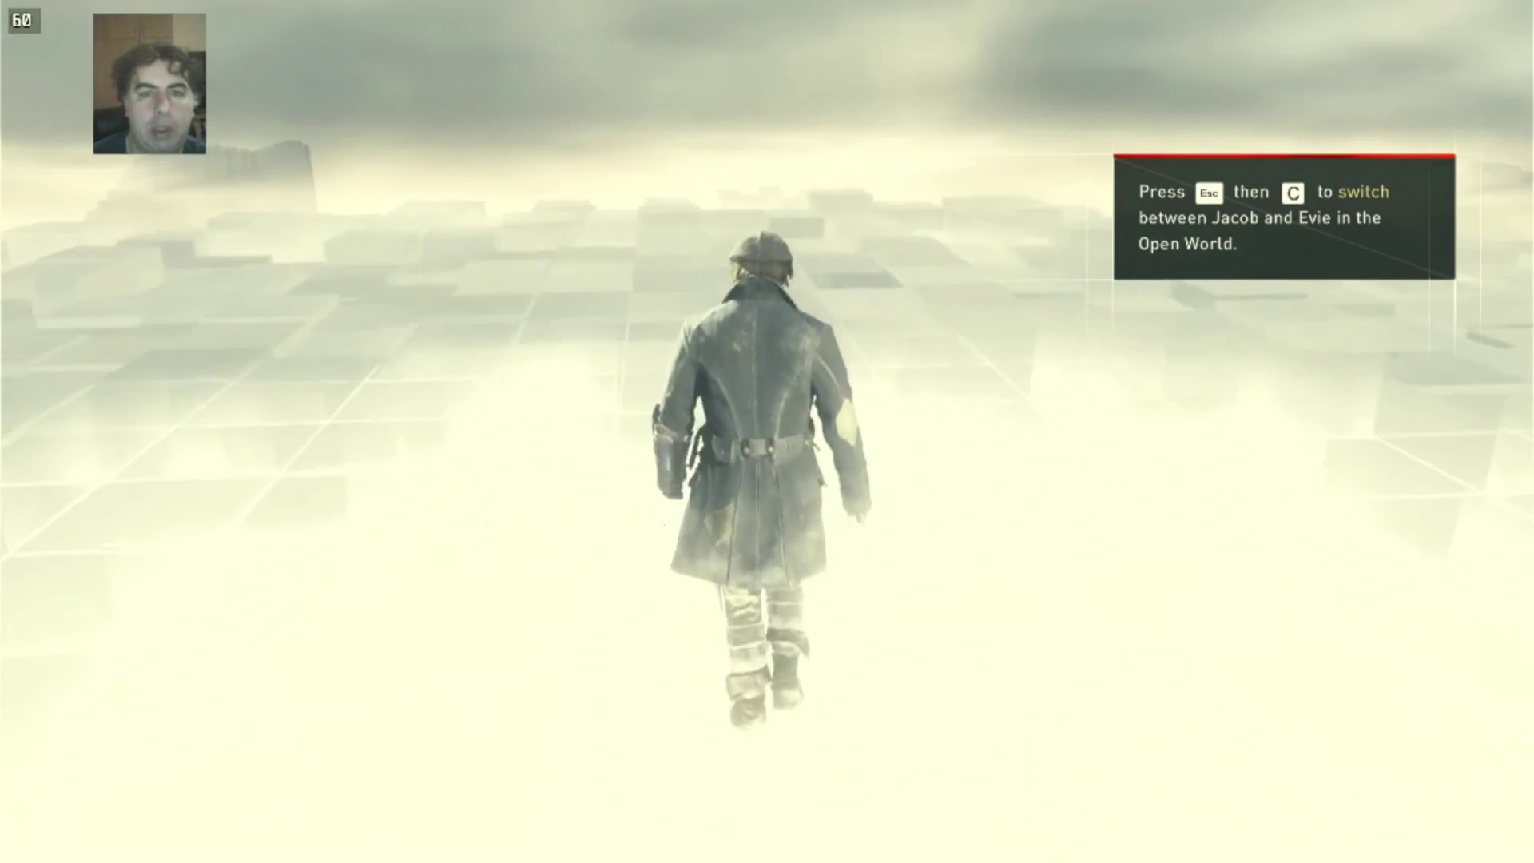
{"action": "key", "text": "w"}
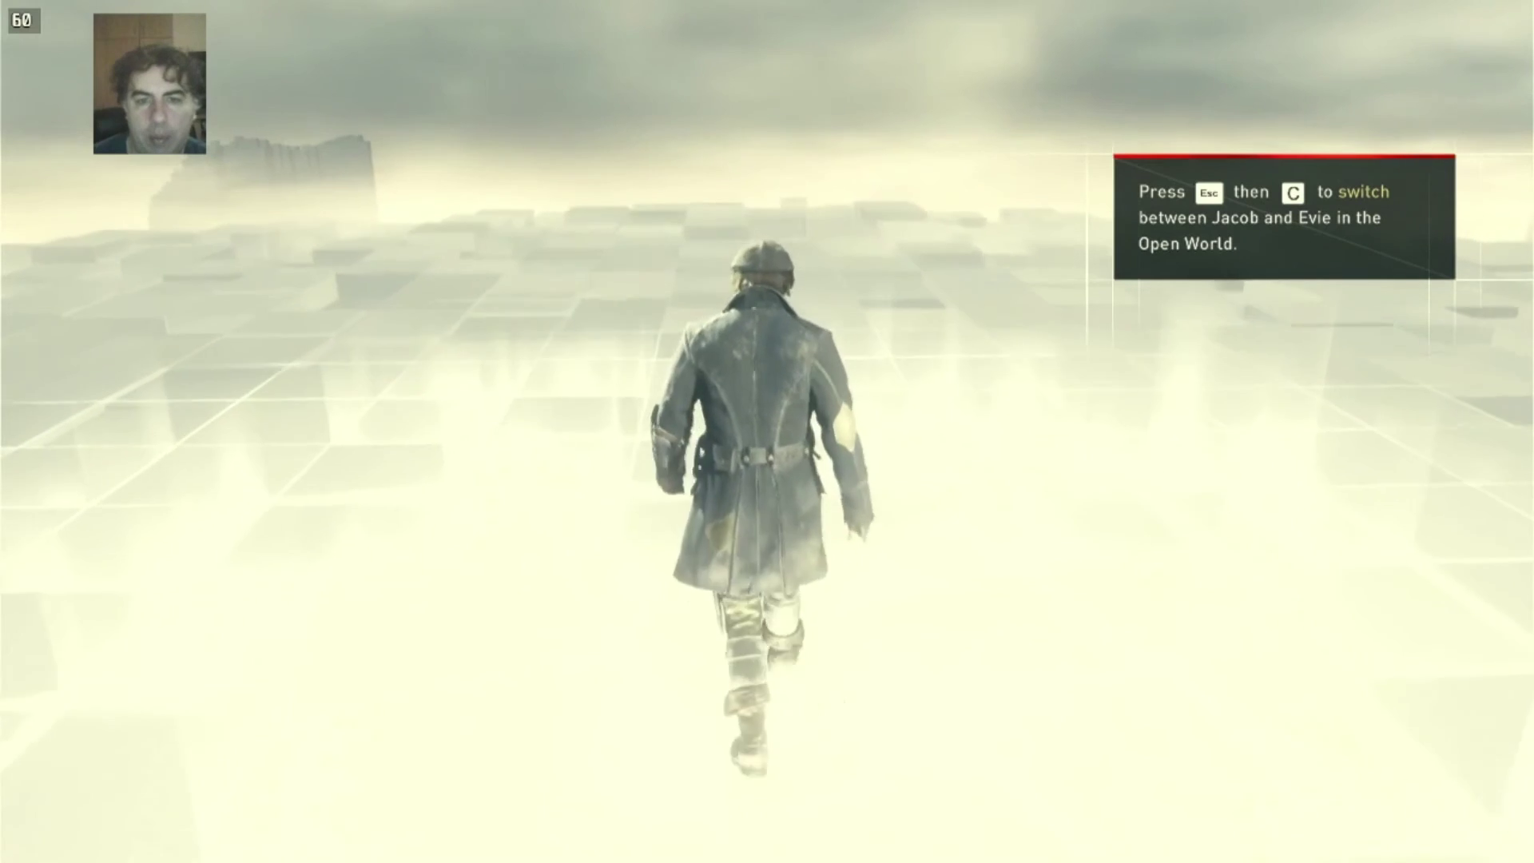
Turn the character around and walk him through the foggy loading area until the open world loads.
{"action": "key", "text": "s"}
{"action": "key", "text": "a"}
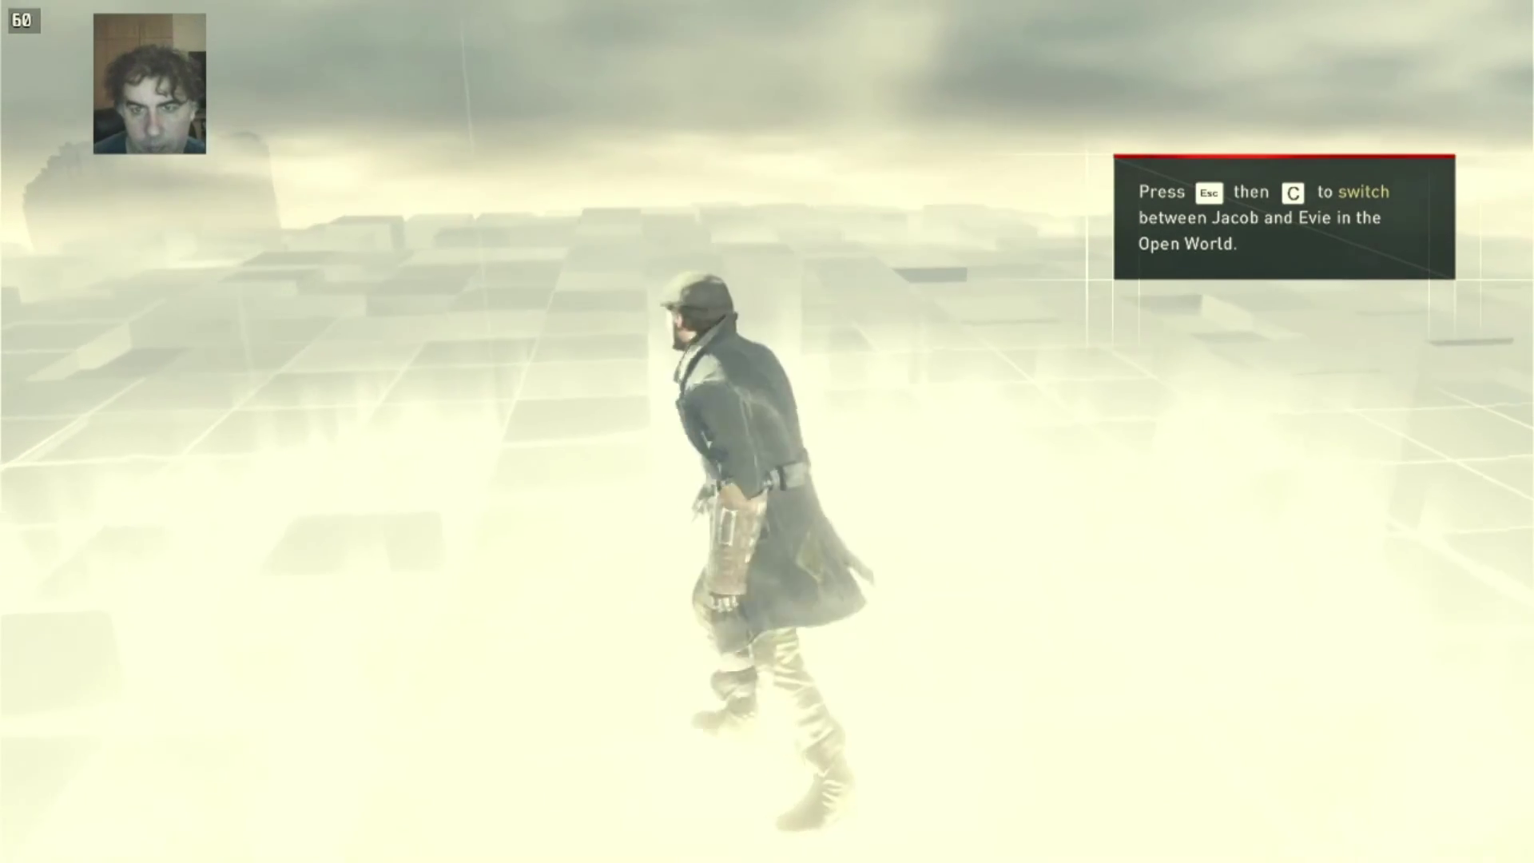
{"action": "key", "text": "s"}
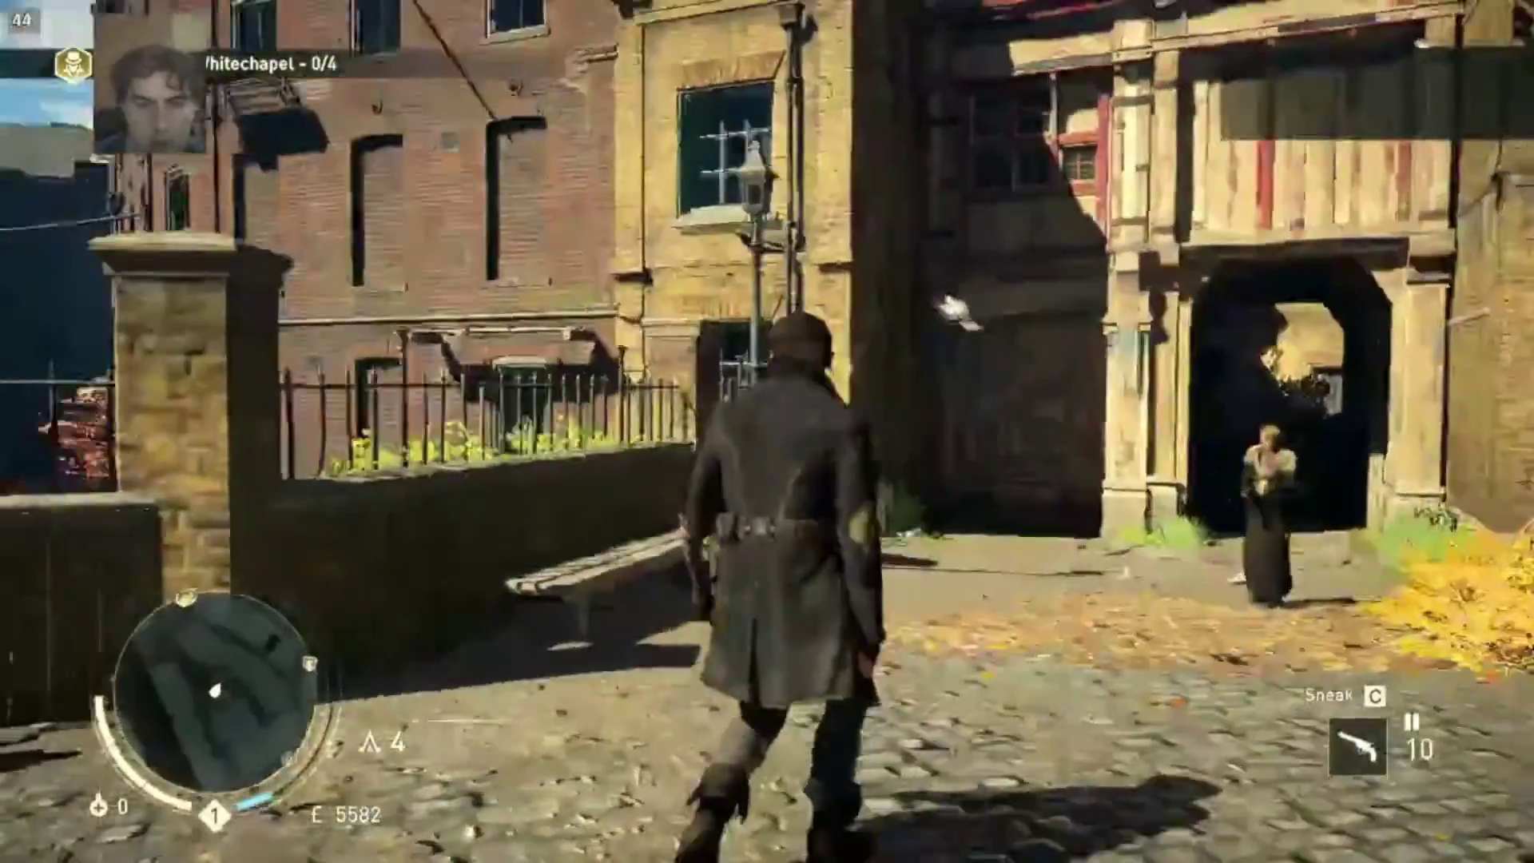
Walk the character across the Whitechapel courtyard, past the wall posters, and down the stone stairs to the street.
{"action": "key", "text": "w"}
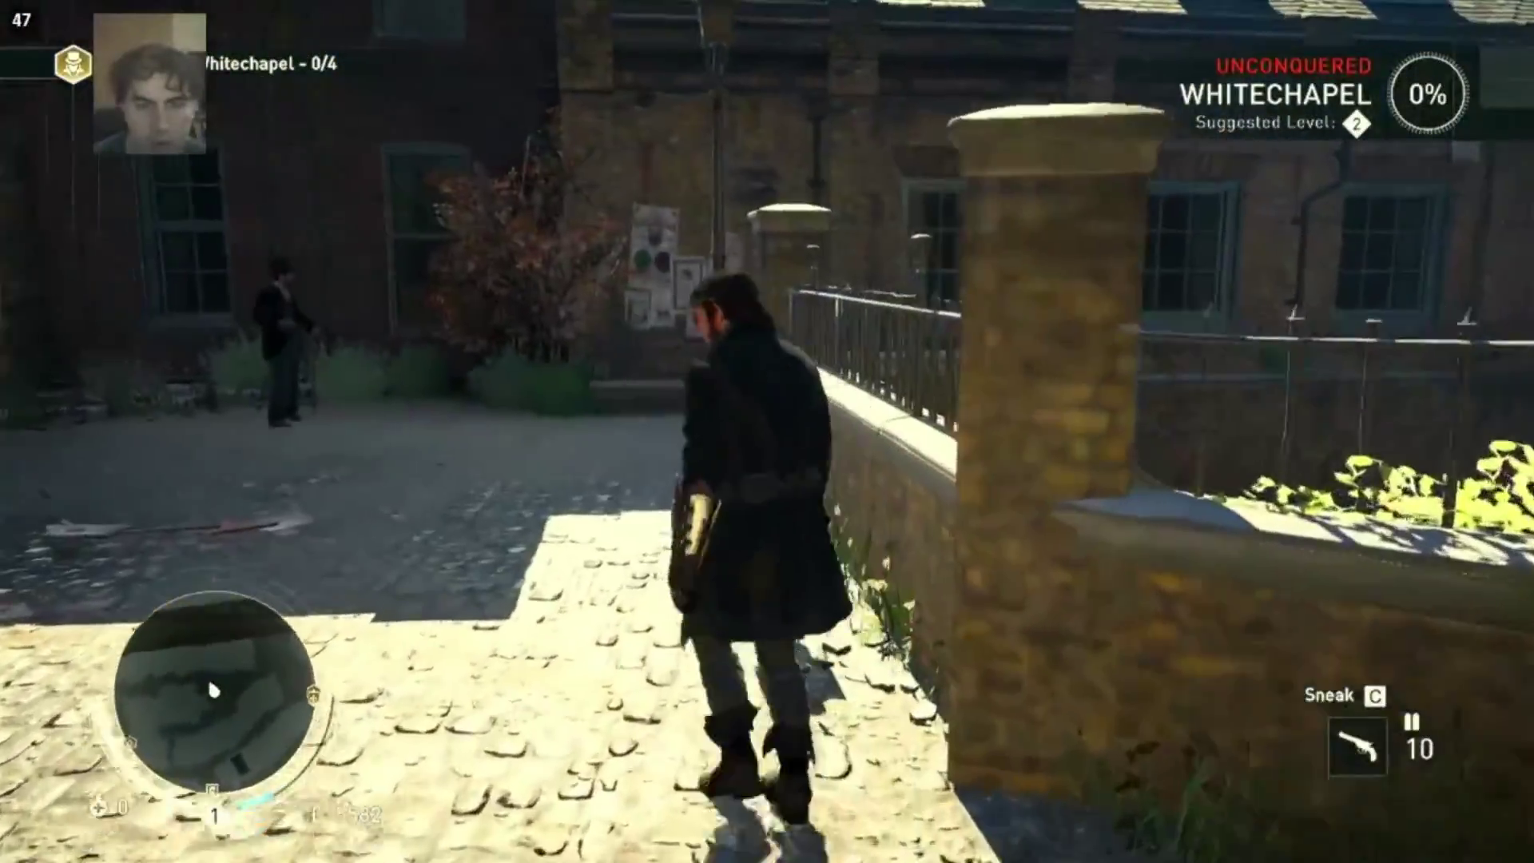
{"action": "key", "text": "w"}
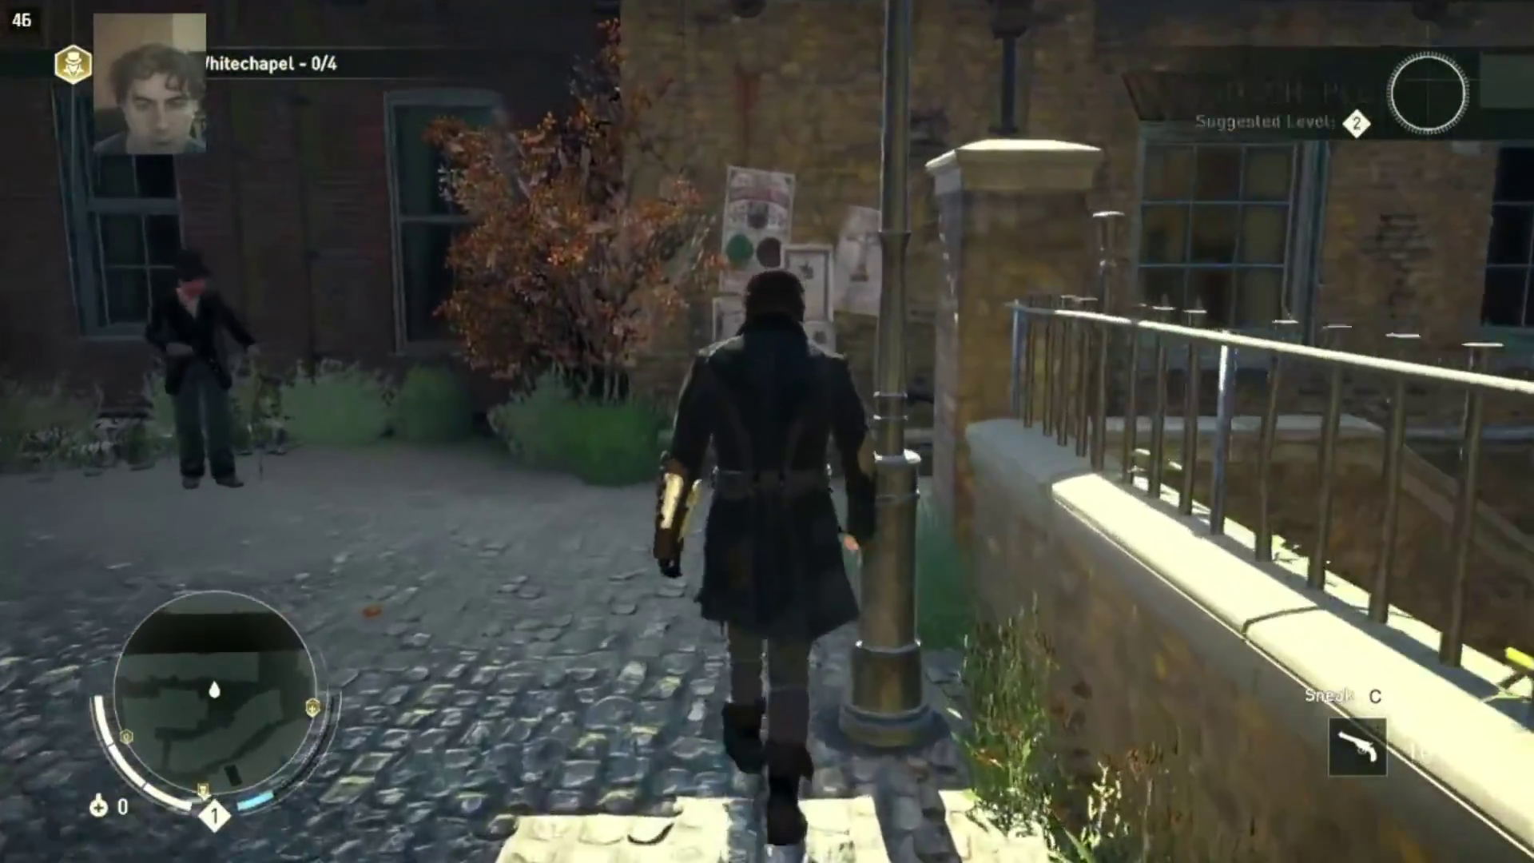
{"action": "key", "text": "w"}
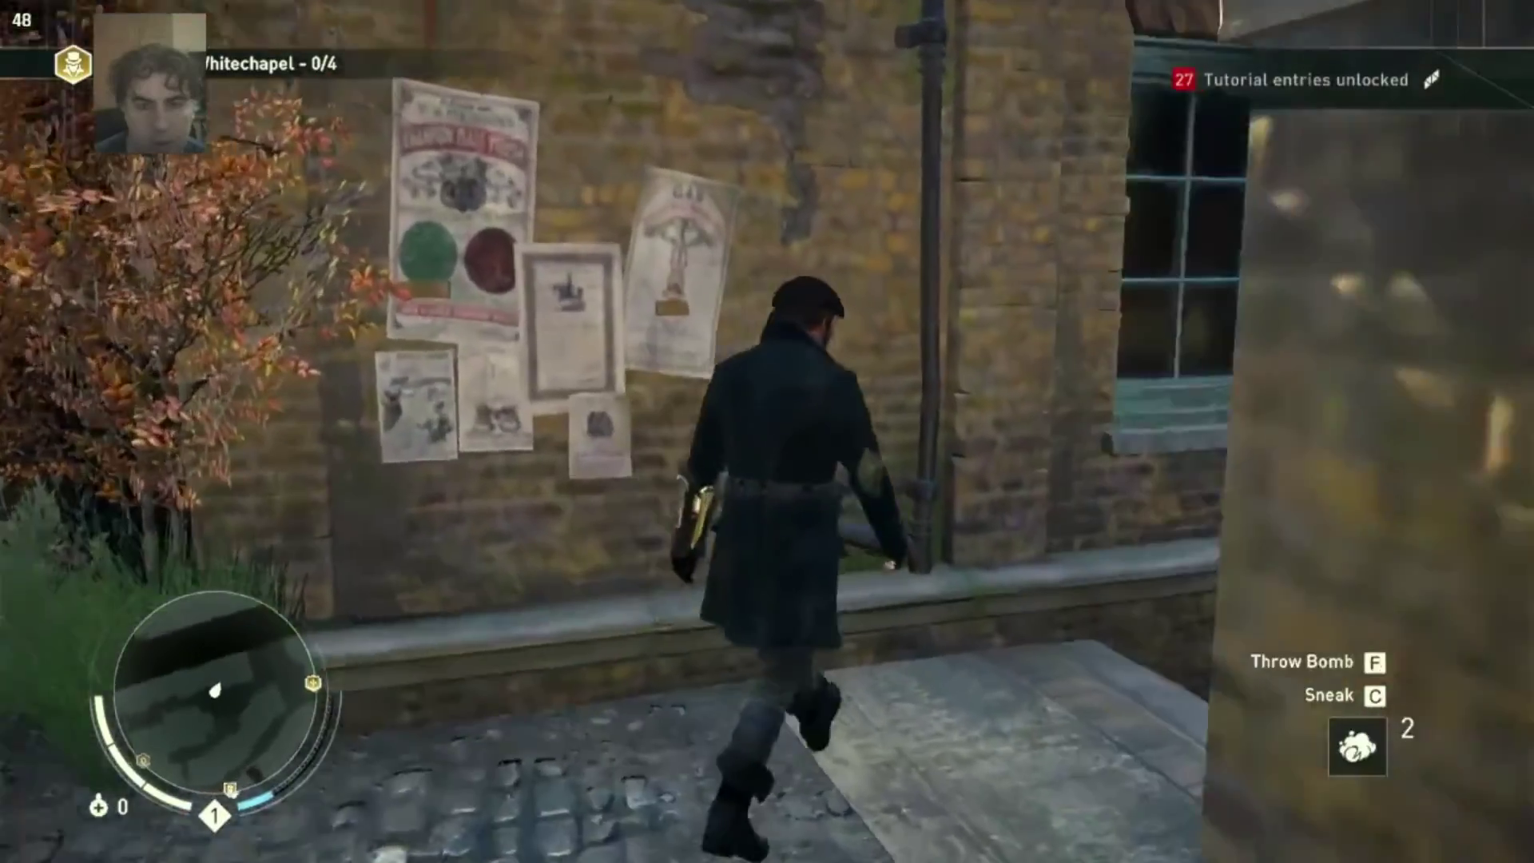
{"action": "key", "text": "w"}
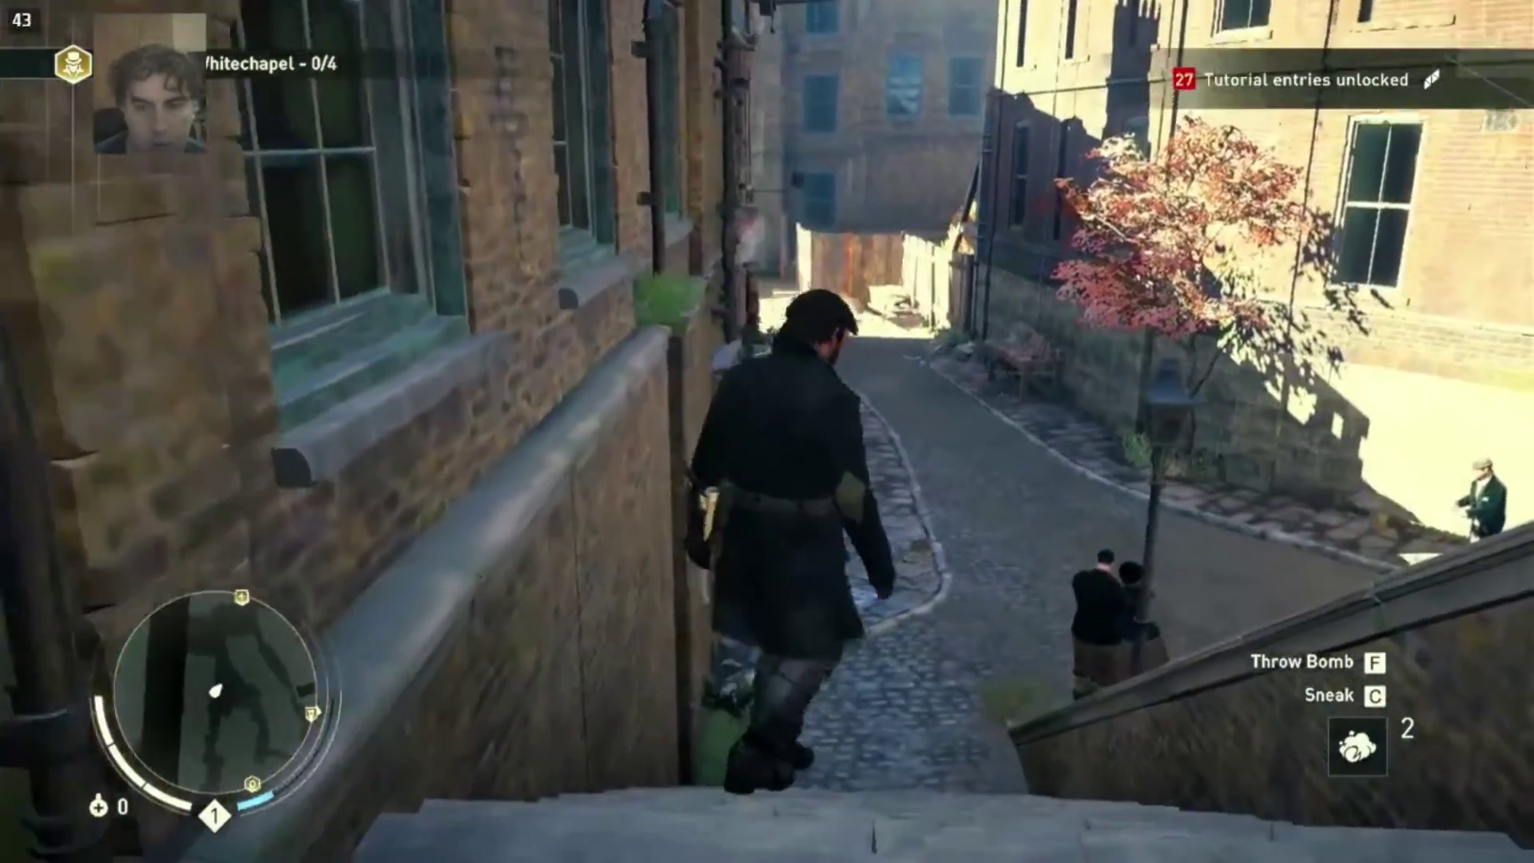
{"action": "key", "text": "w"}
{"action": "key", "text": "w"}
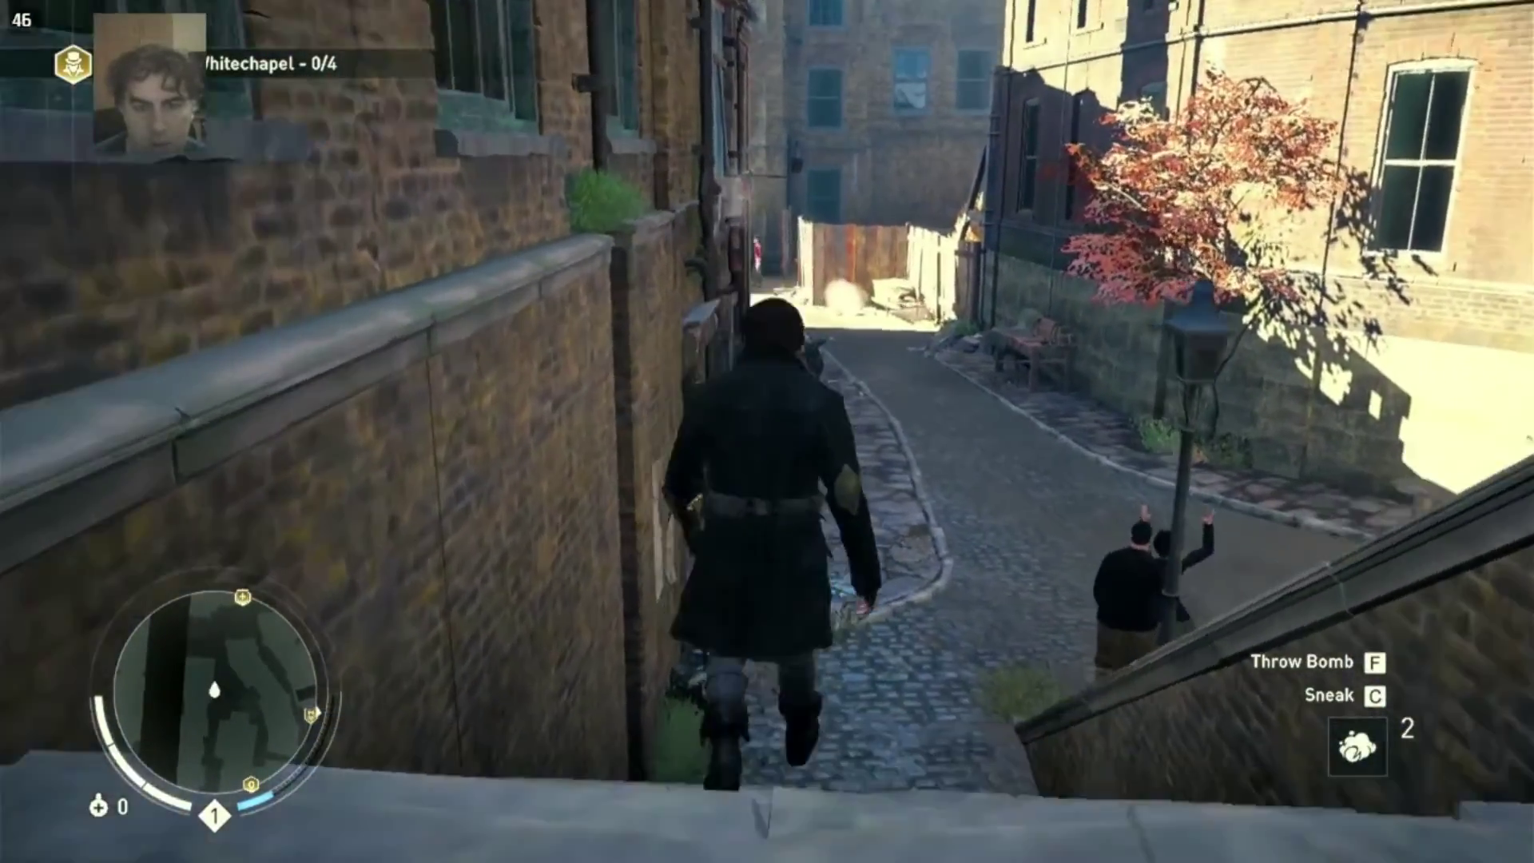
{"action": "key", "text": "w"}
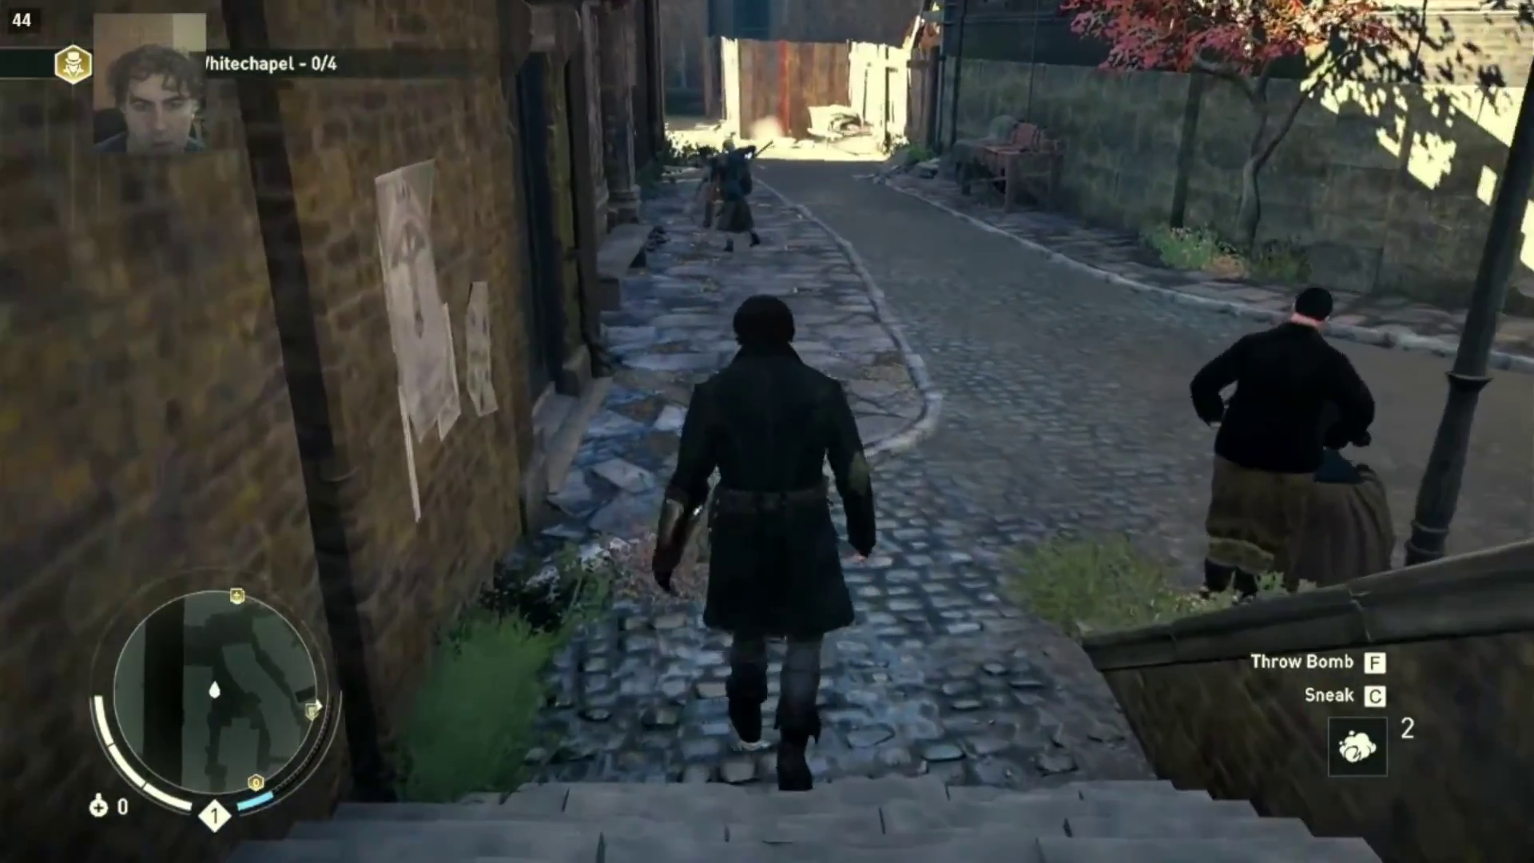
Turn the character back past the stairs and walk him to the grassy corner by the ivy-covered wall.
{"action": "key", "text": "w"}
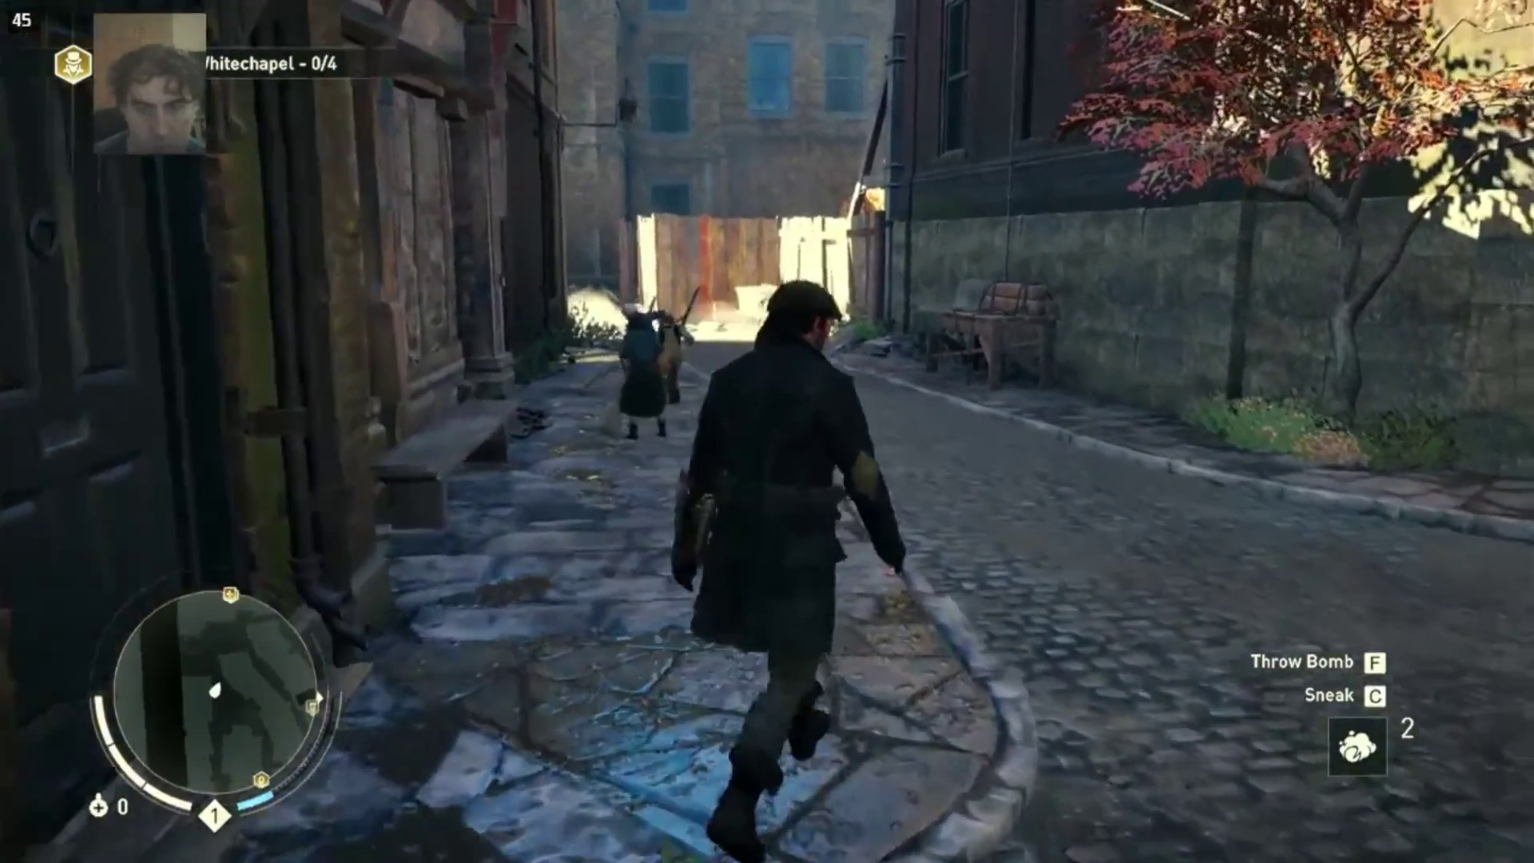
{"action": "key", "text": "w"}
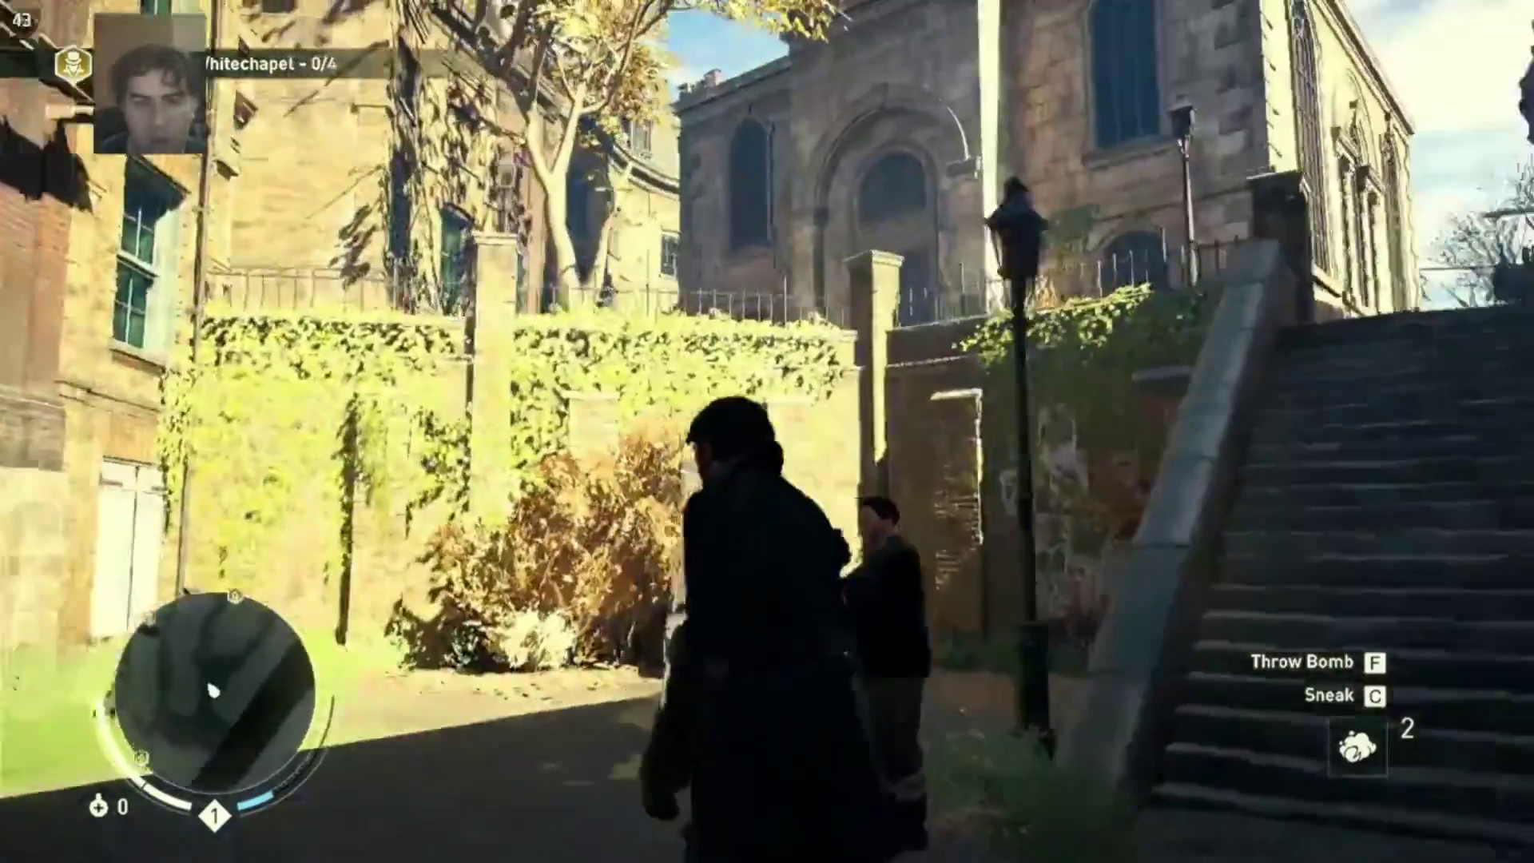
{"action": "key", "text": "w"}
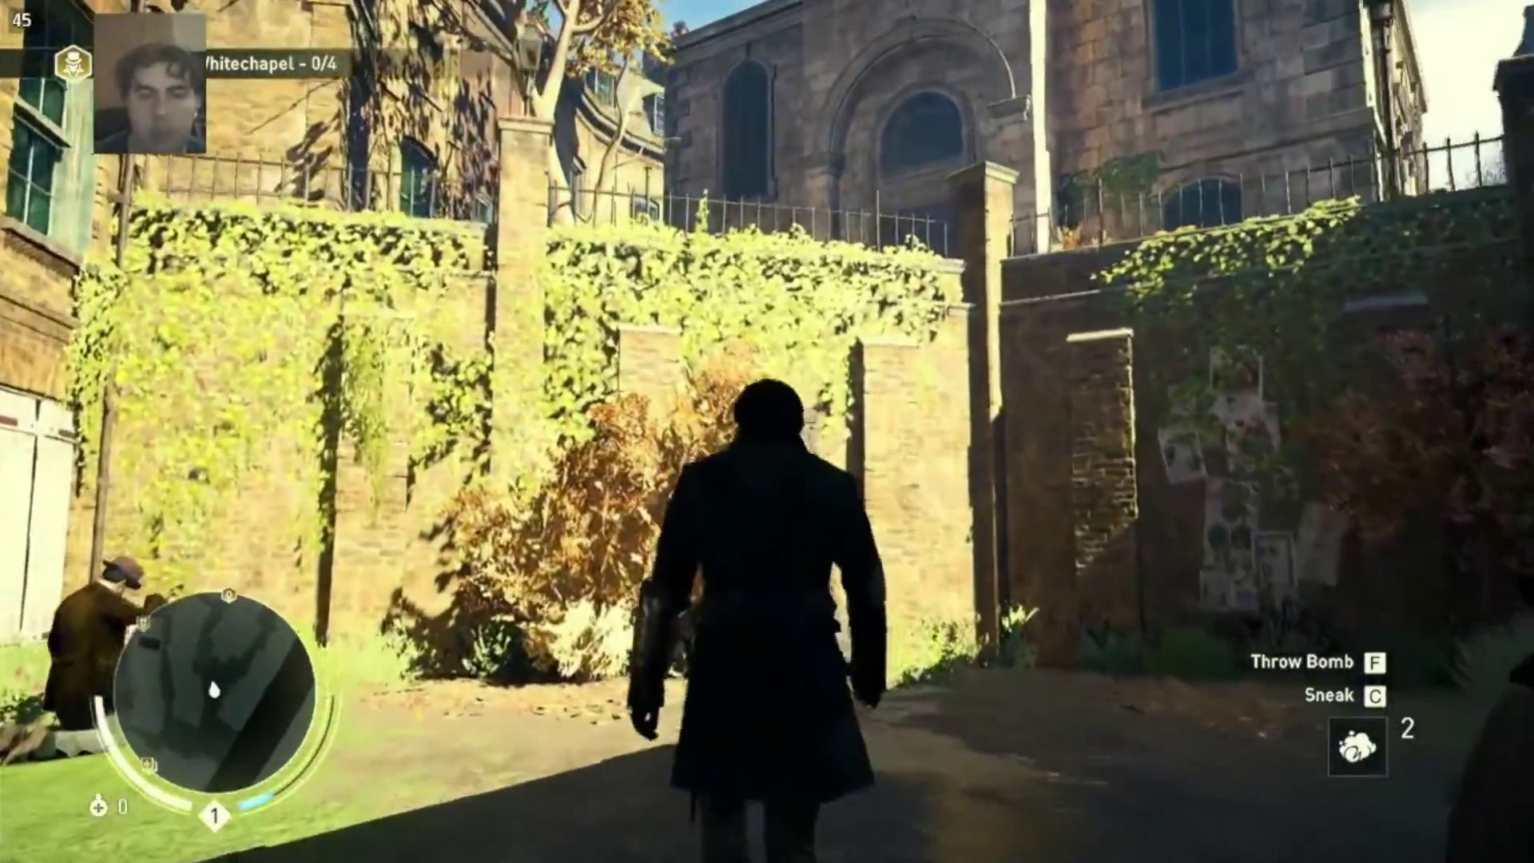
{"action": "key", "text": "w"}
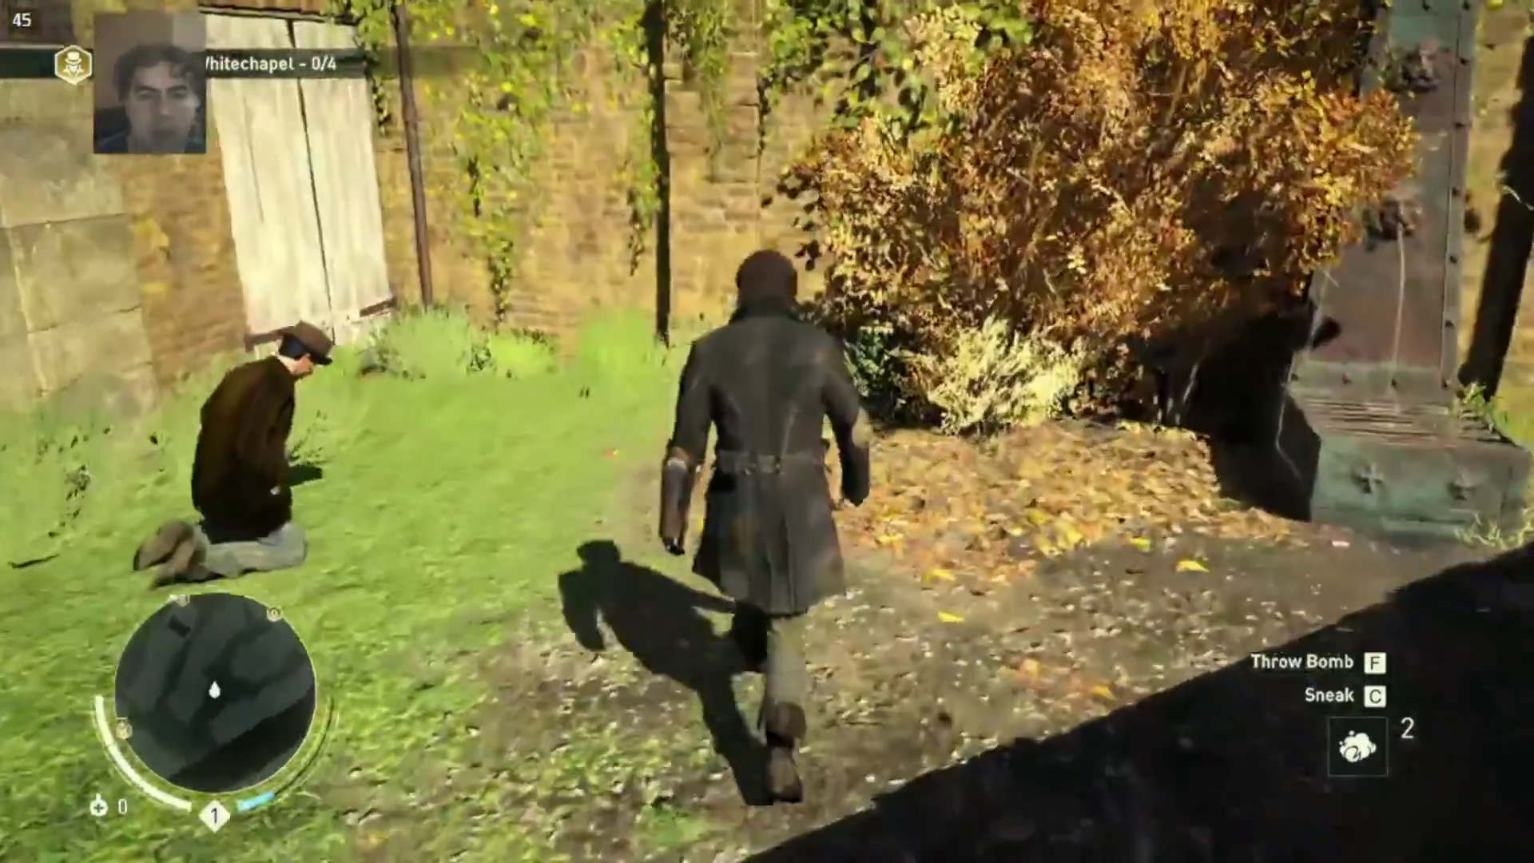
Walk the character away from the grass and along the cobbled street toward the wooden fence.
{"action": "key", "text": "w"}
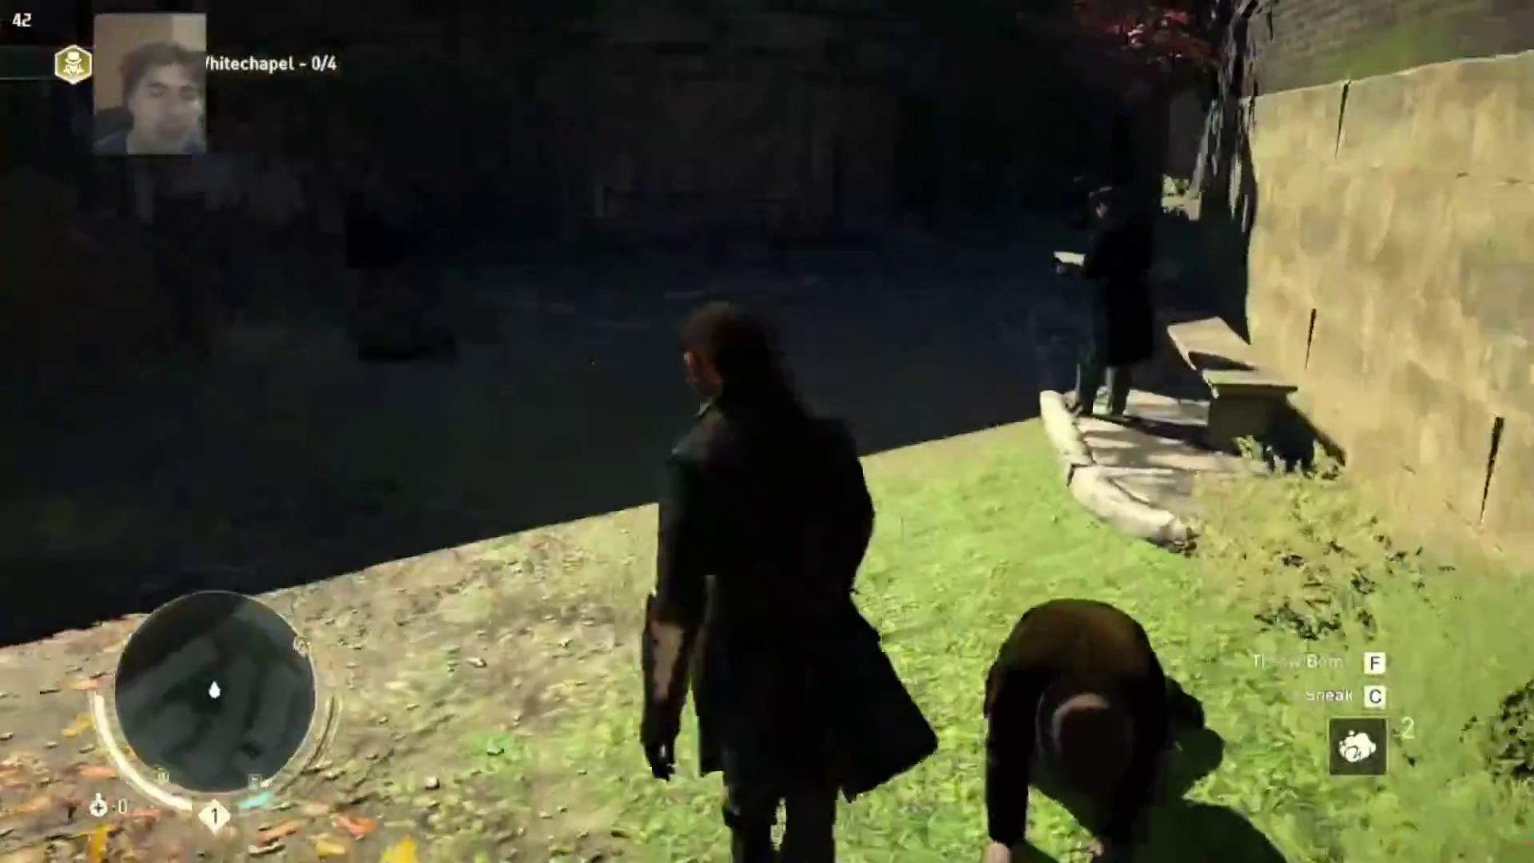
{"action": "key", "text": "w"}
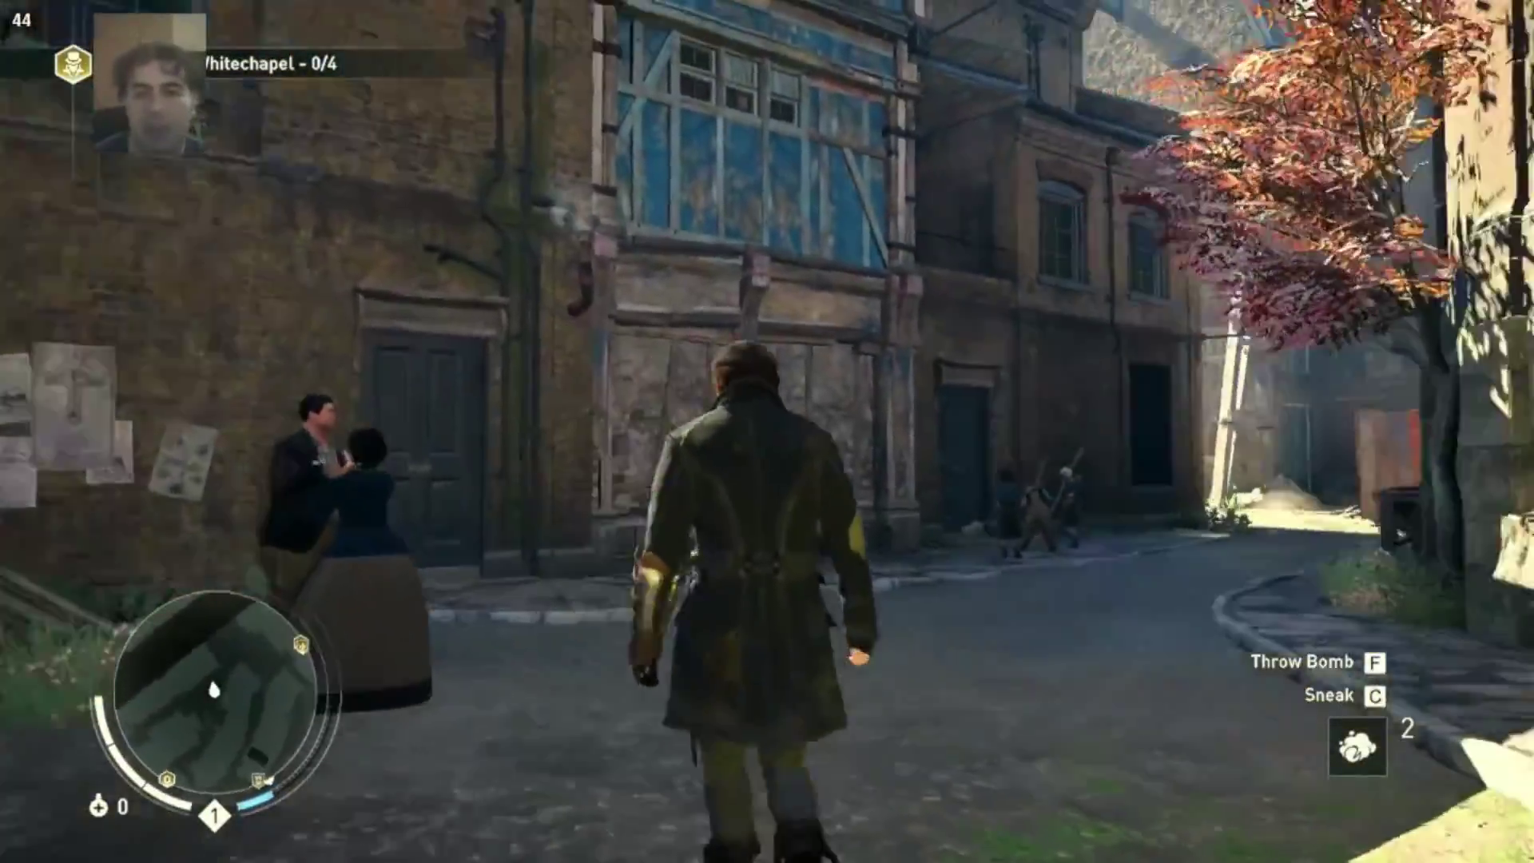
{"action": "key", "text": "w"}
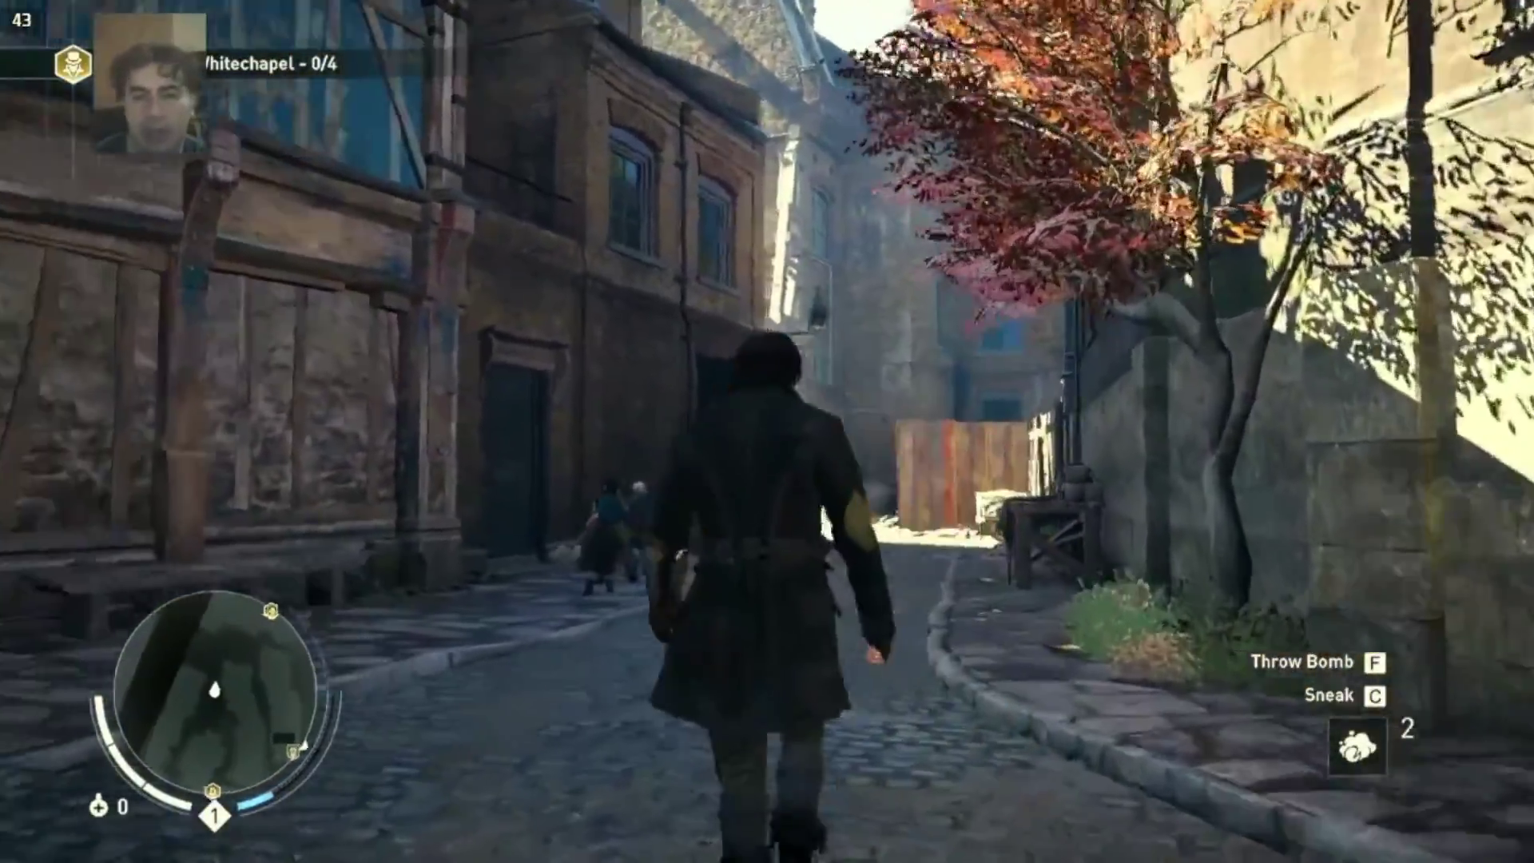
{"action": "key", "text": "w"}
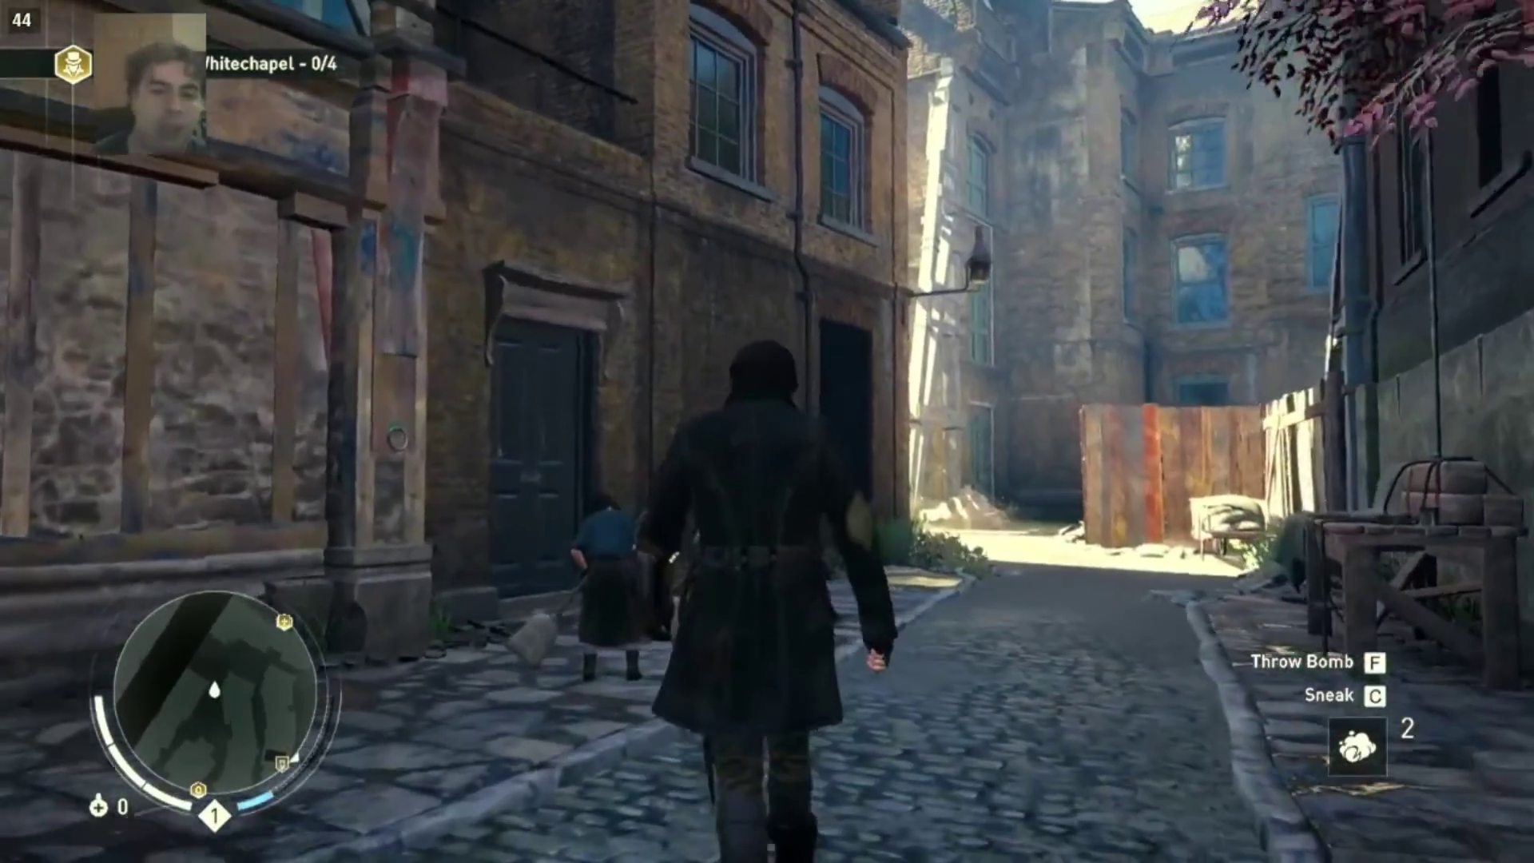
{"action": "key", "text": "w"}
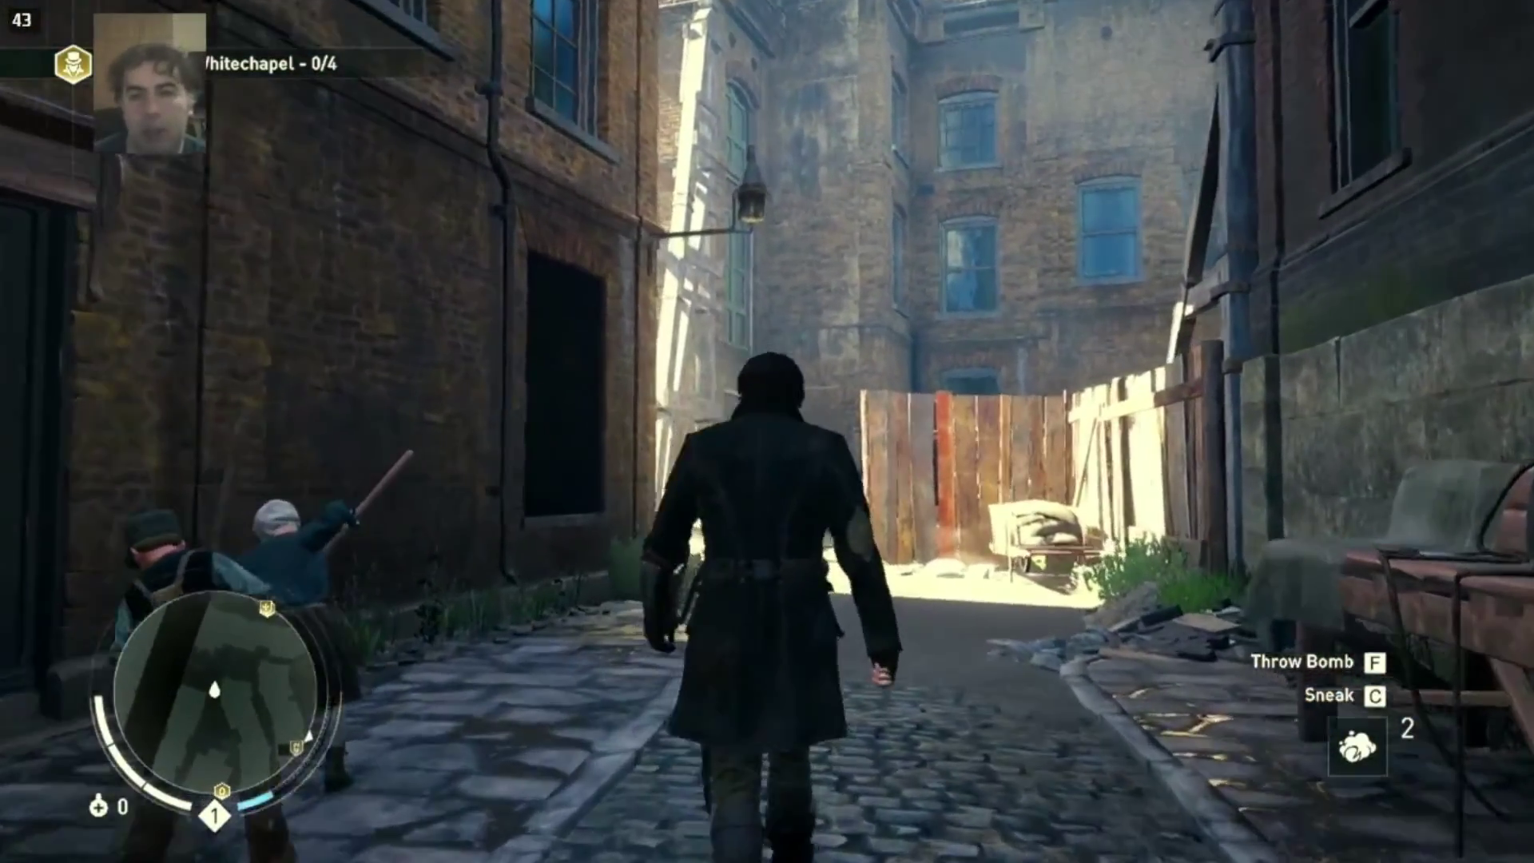